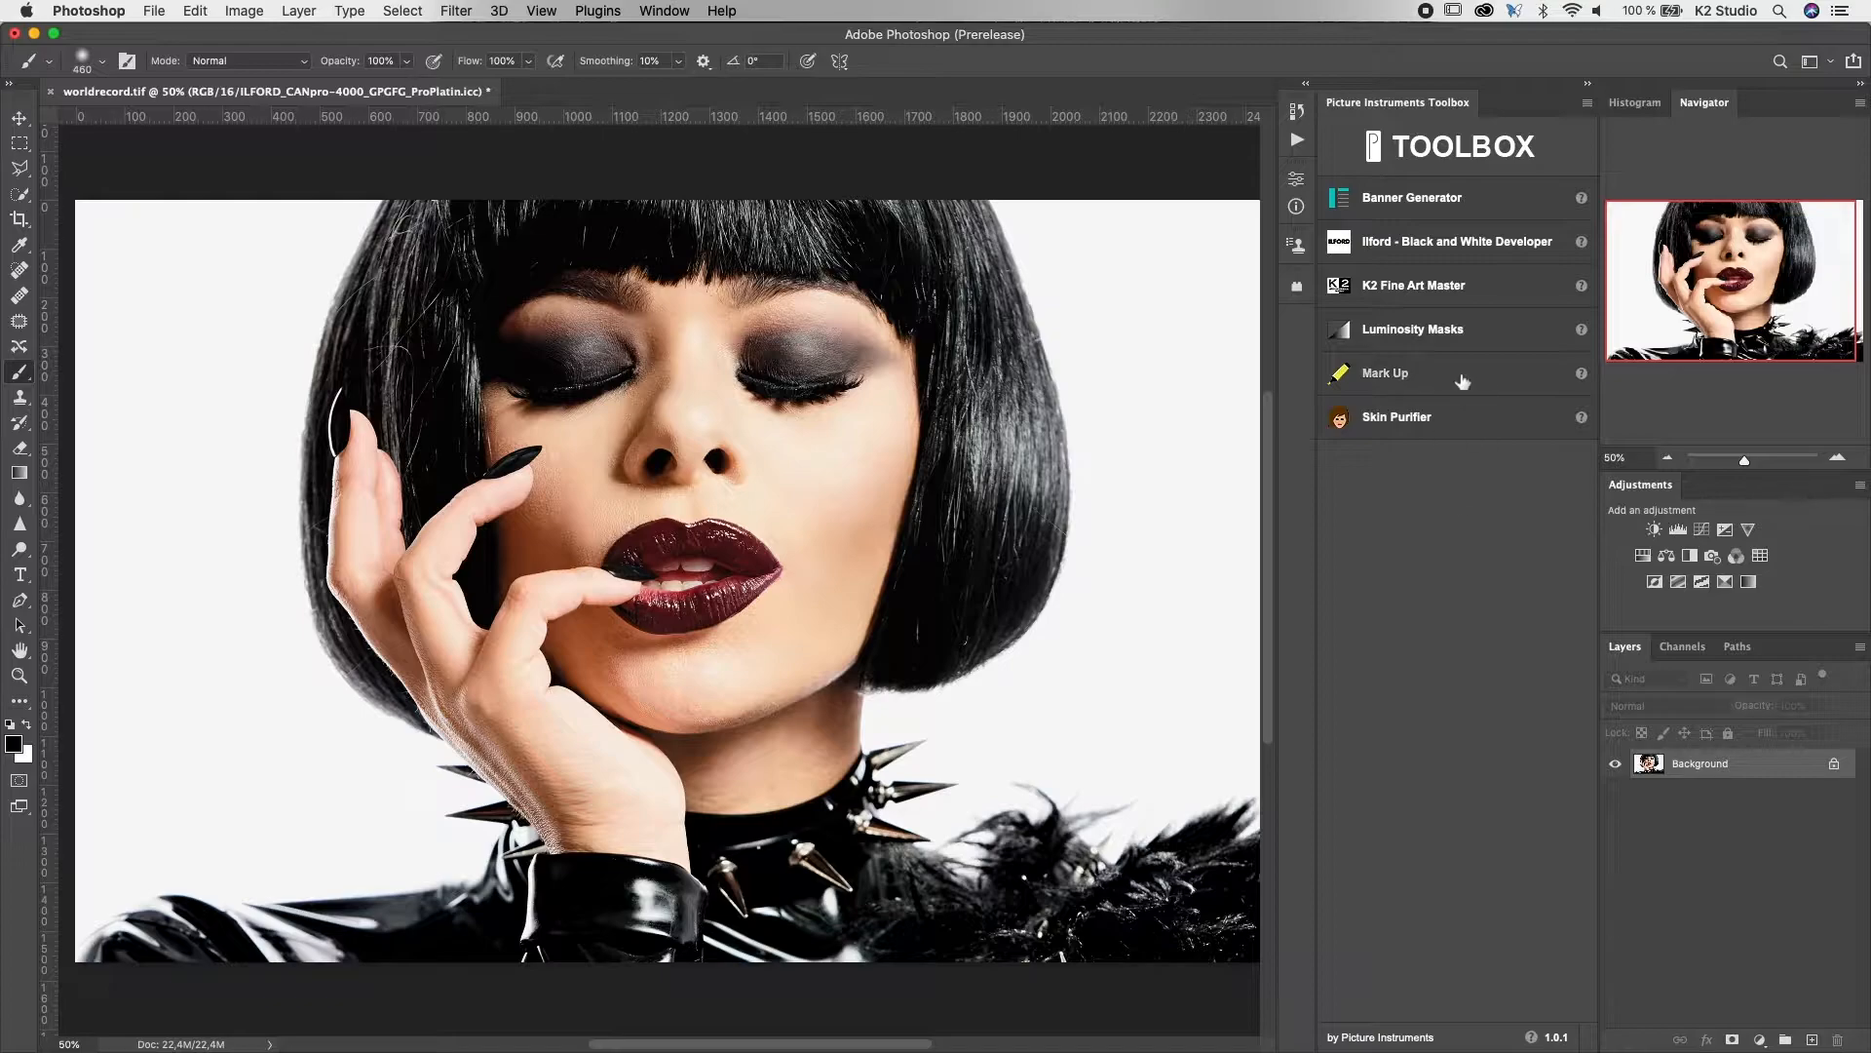
Open the softproof settings of K2 Fine Art Master and review the available ICC profiles
click(1470, 293)
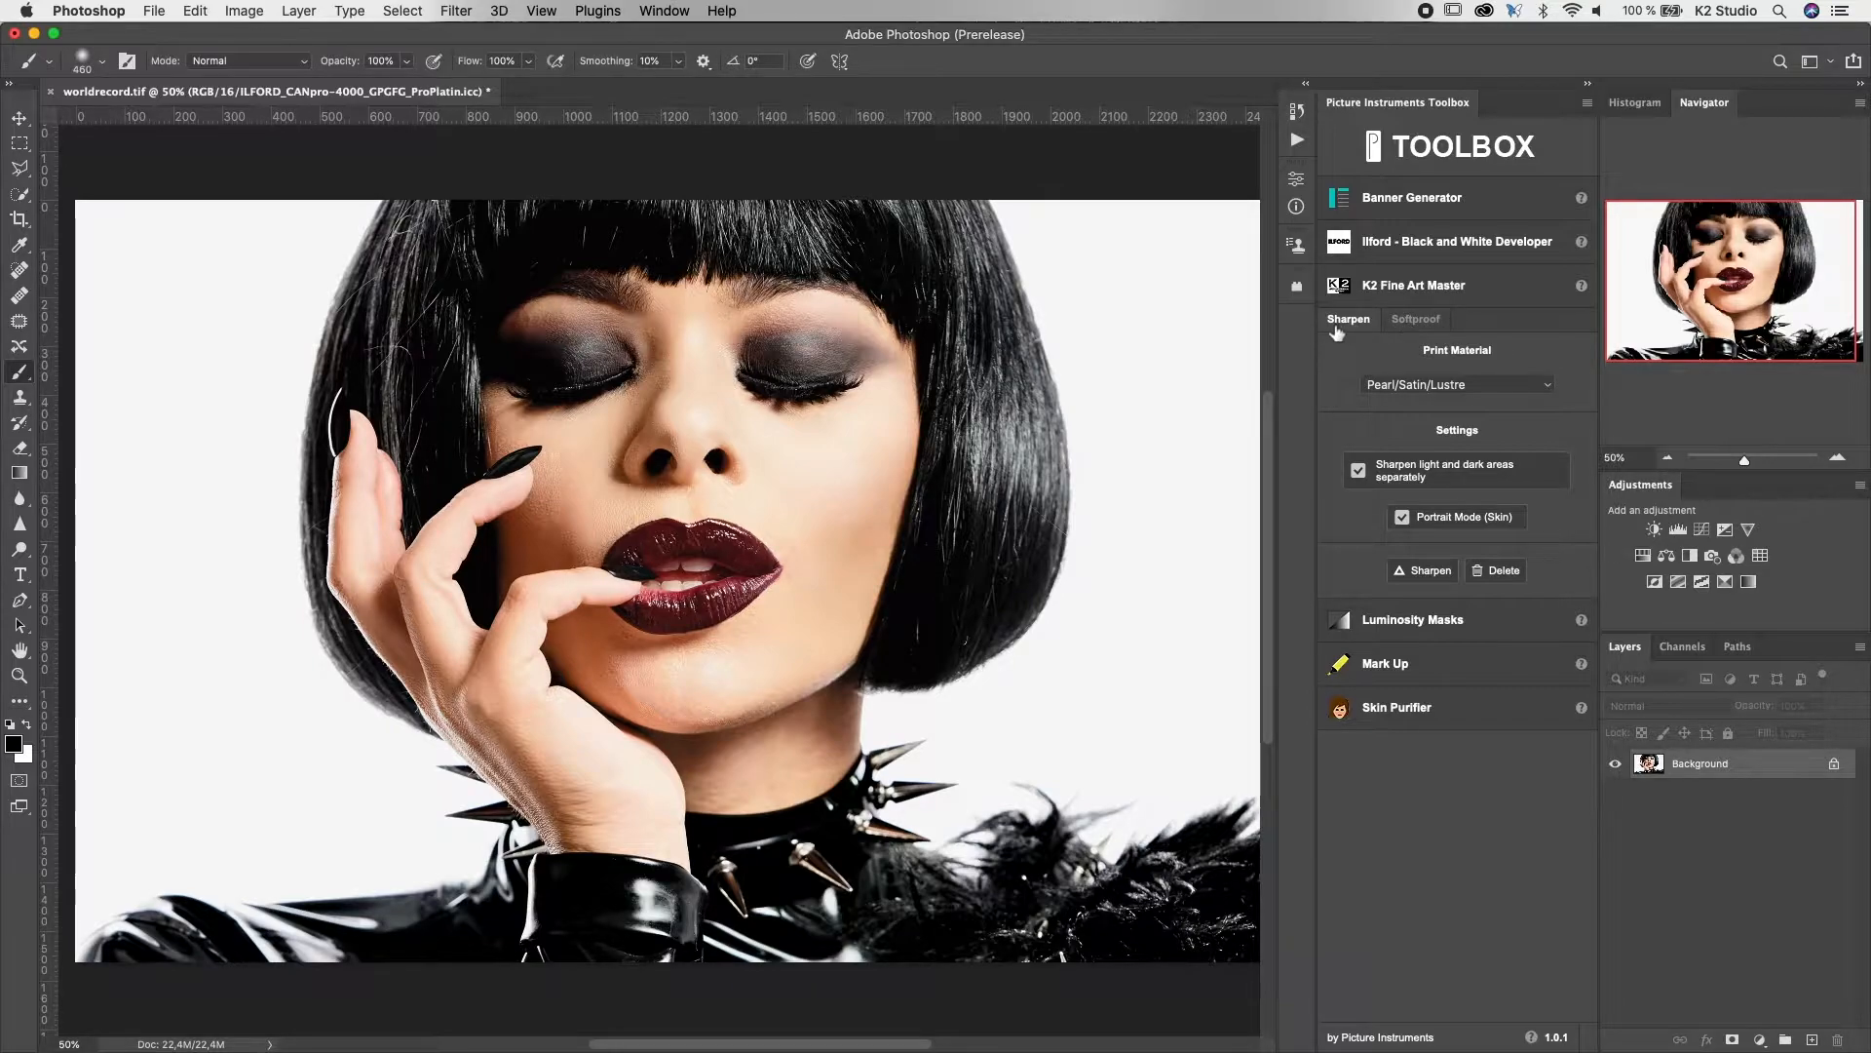
click(1433, 325)
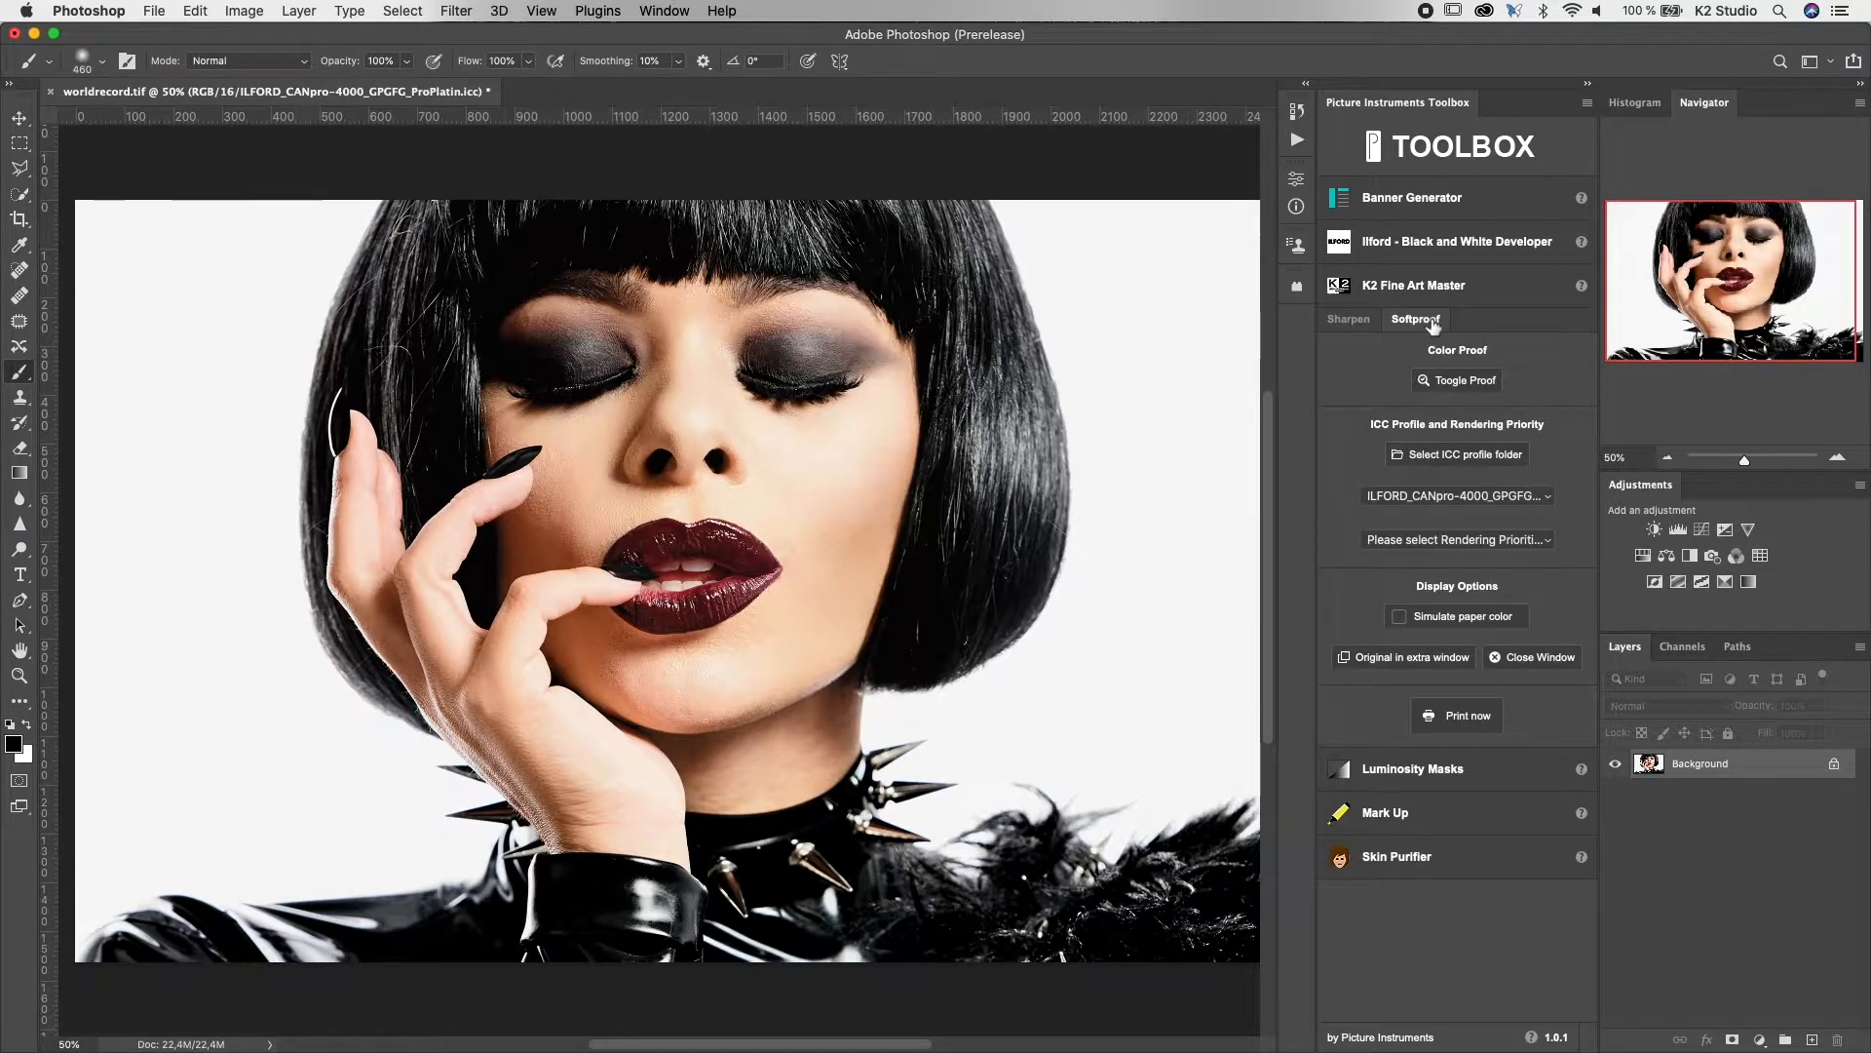
click(1427, 503)
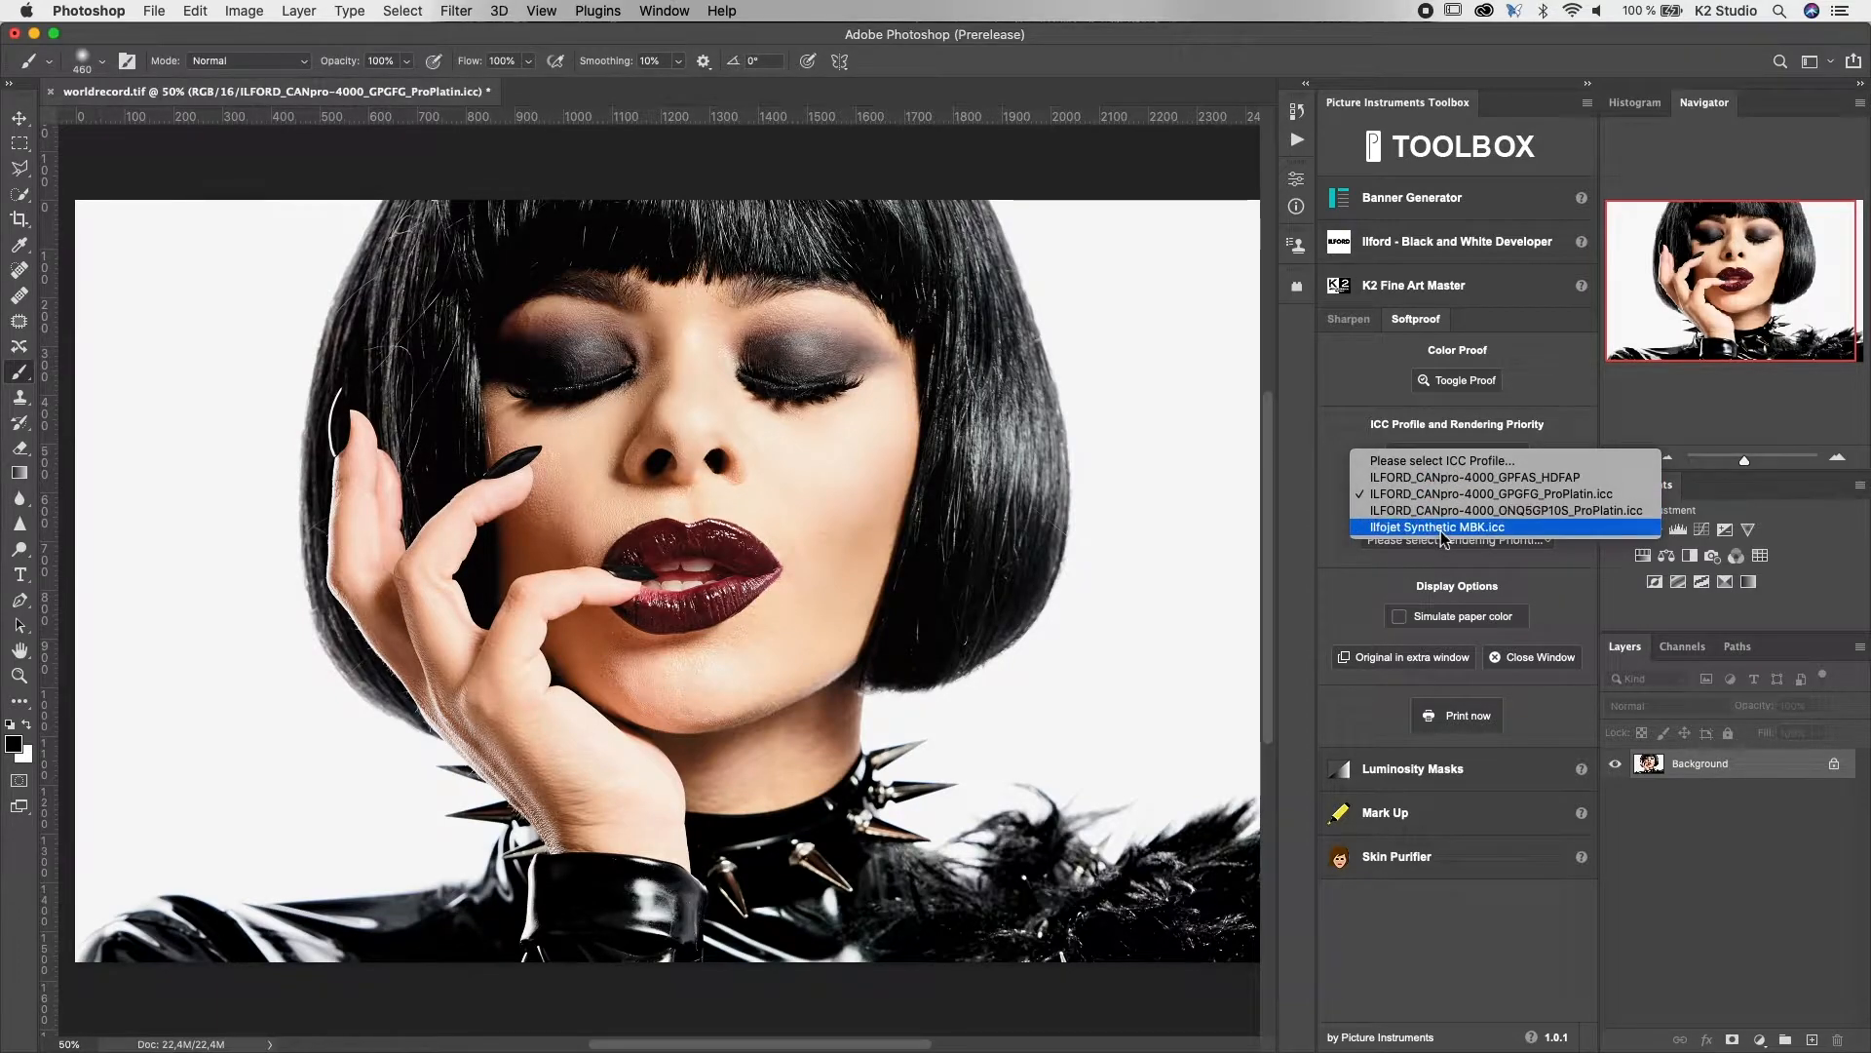
click(1350, 426)
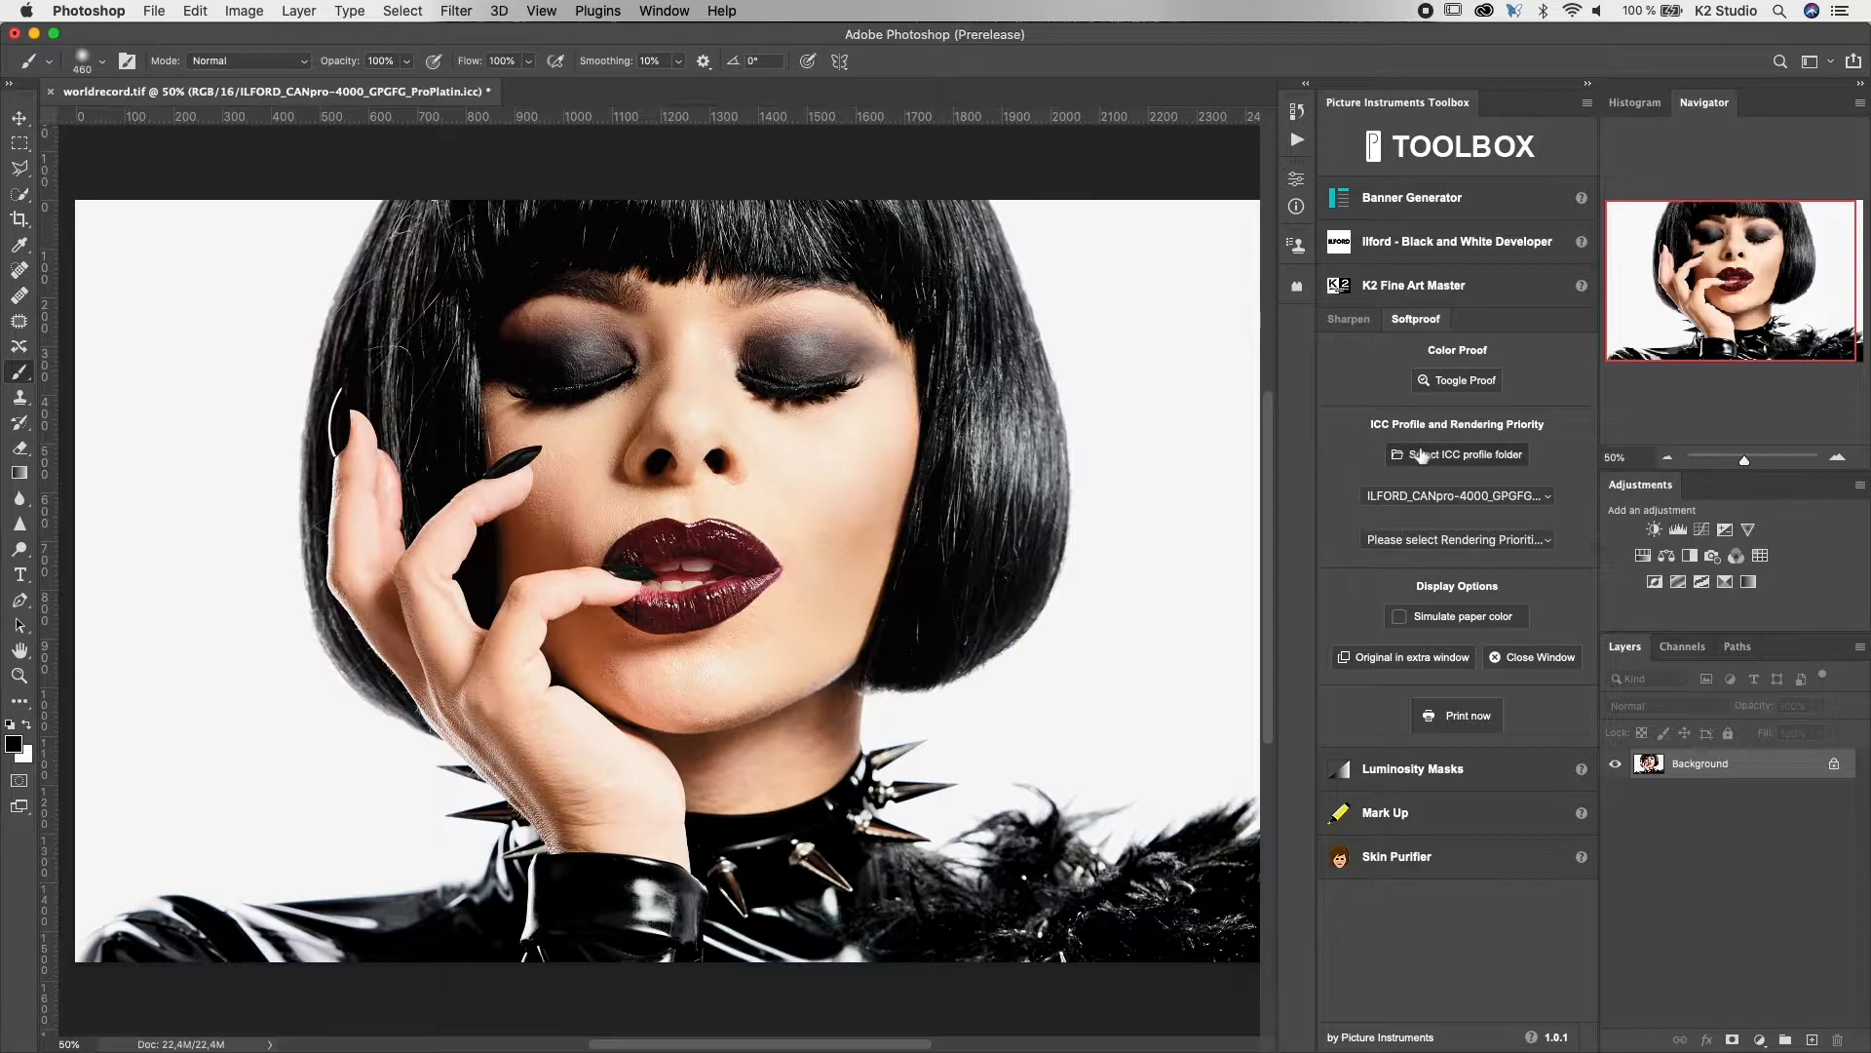
Set the Picture Instruments folder inside Profiles as the ICC profile folder
click(1431, 460)
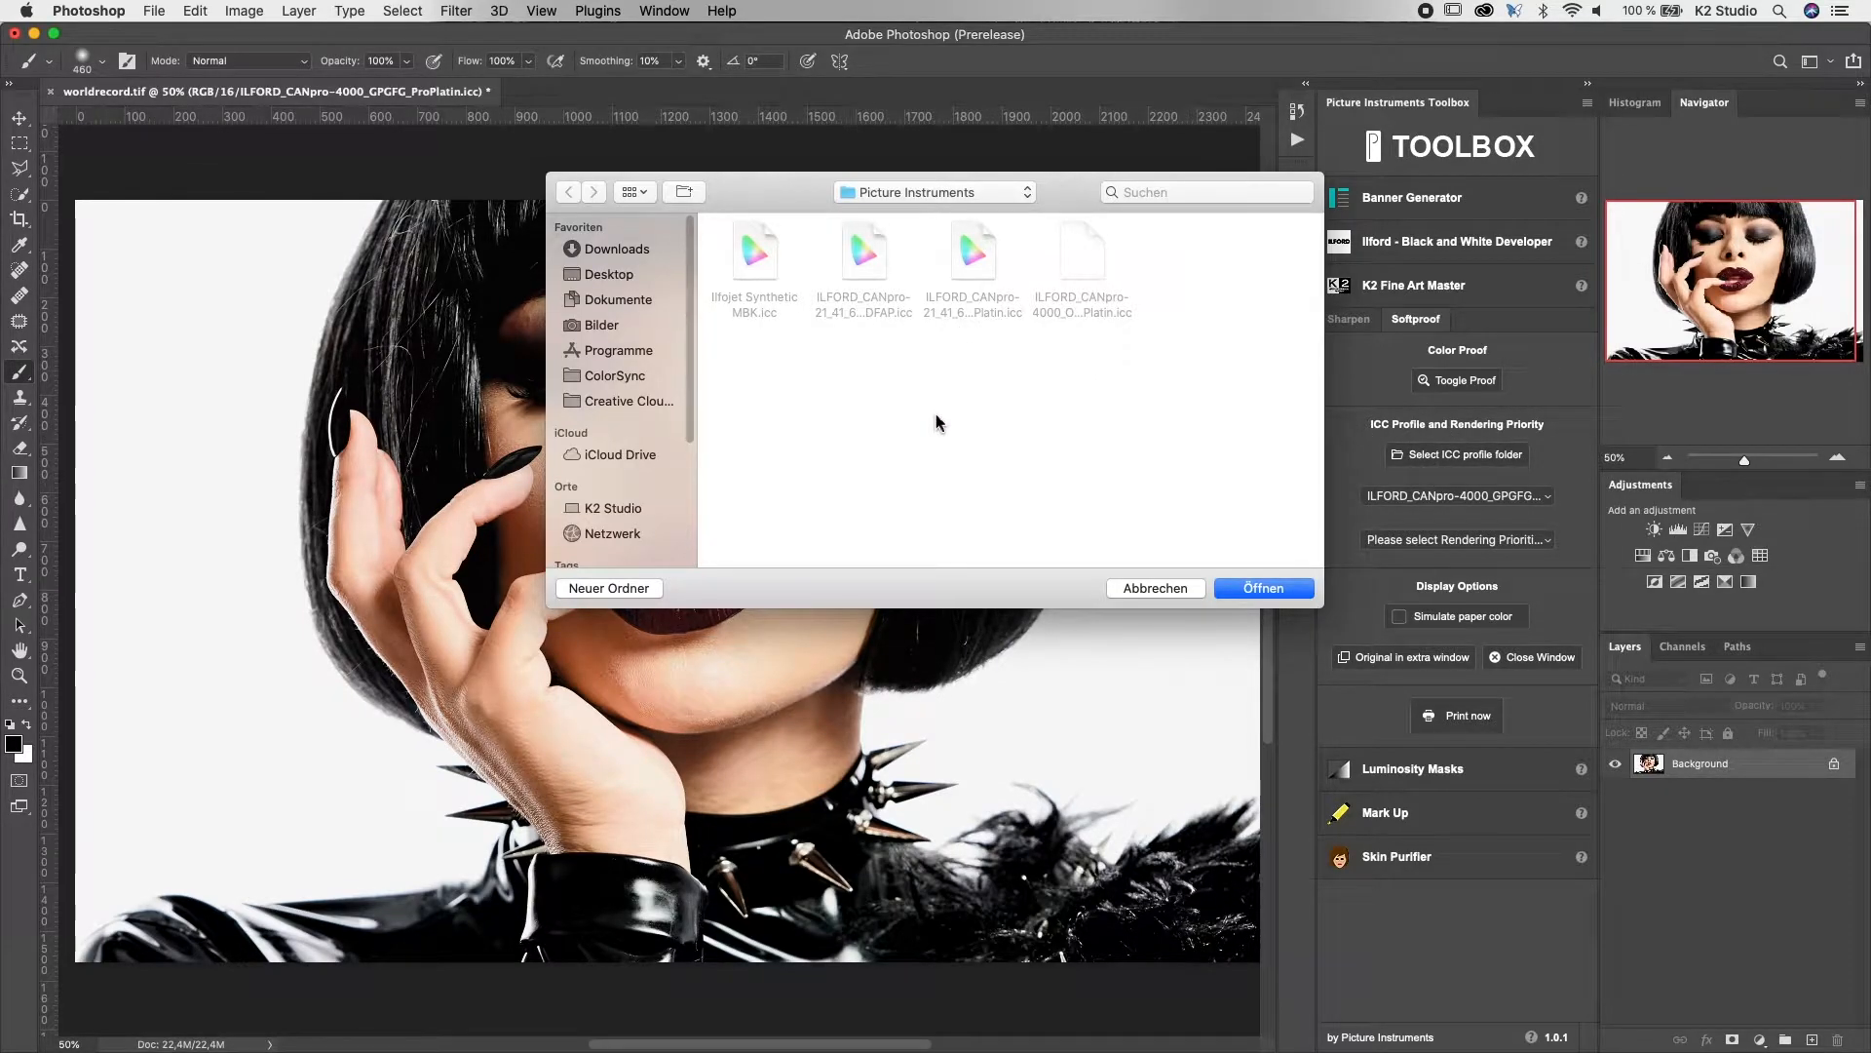
key(super+Up)
scroll(947, 403, down, 5)
scroll(949, 410, down, 10)
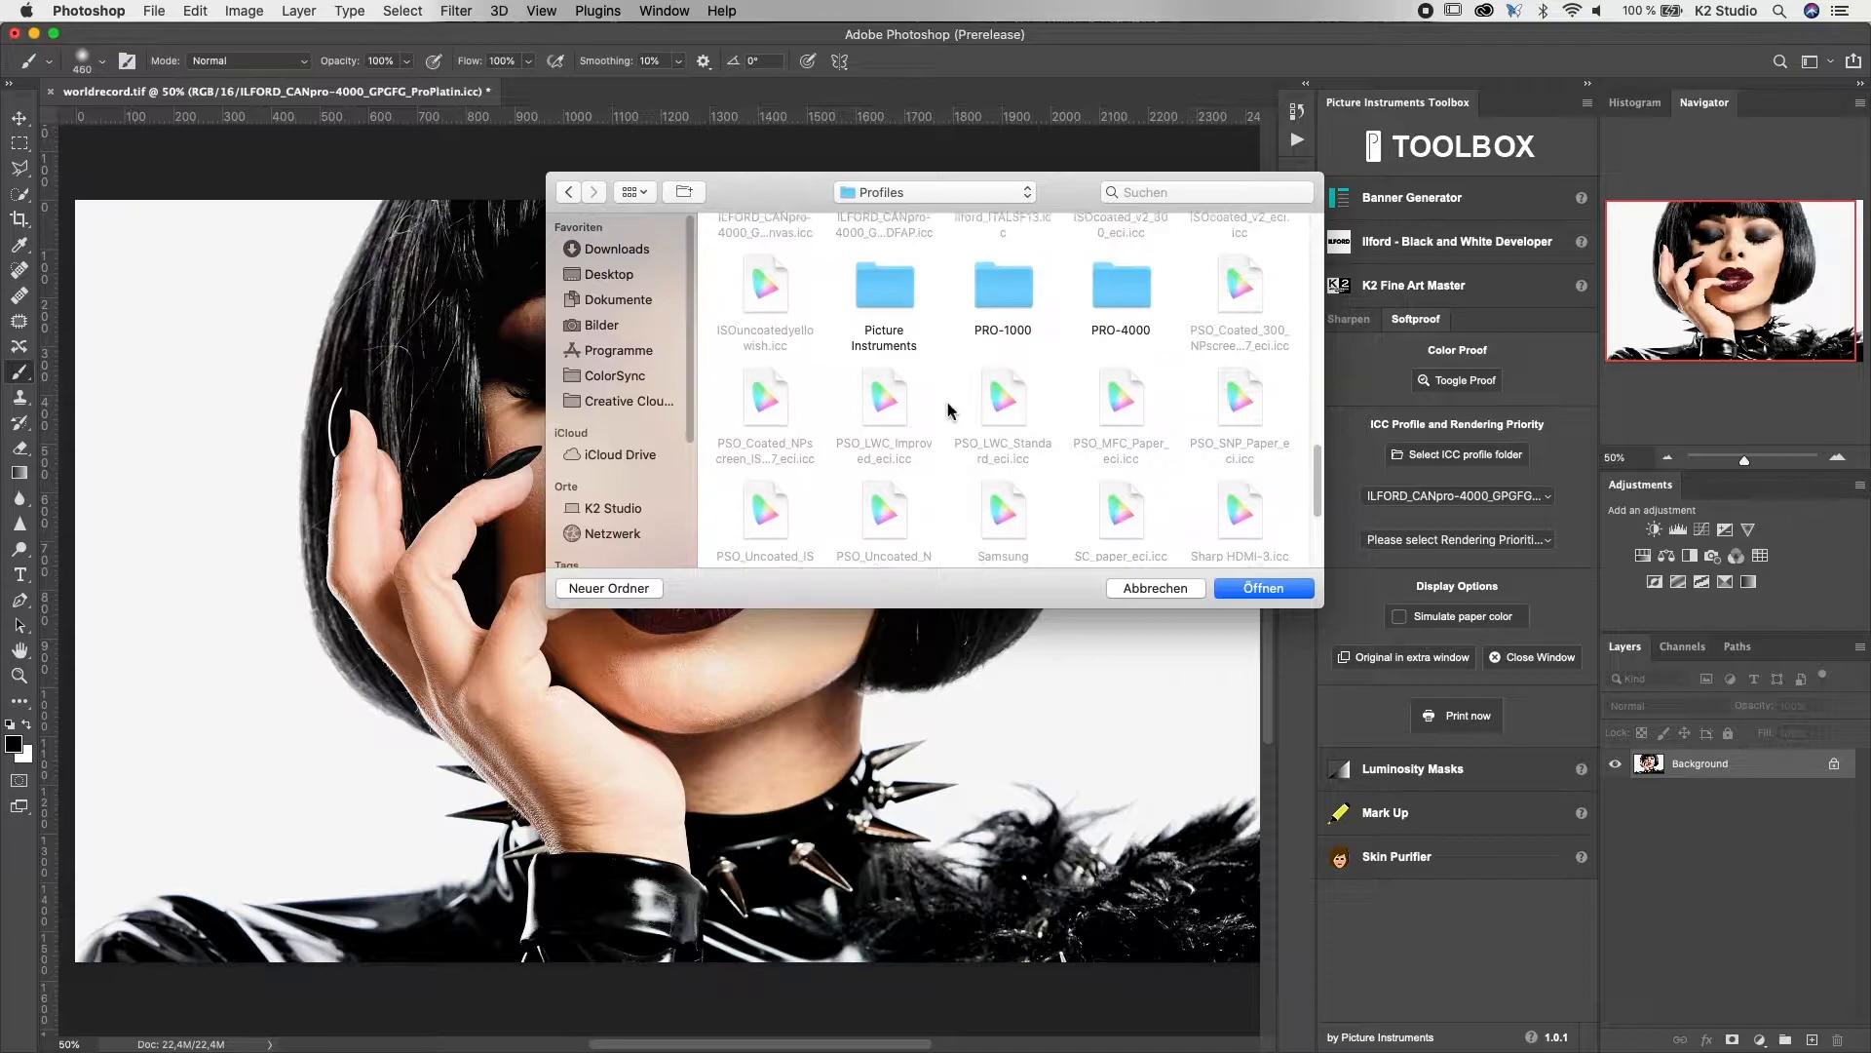
double_click(884, 286)
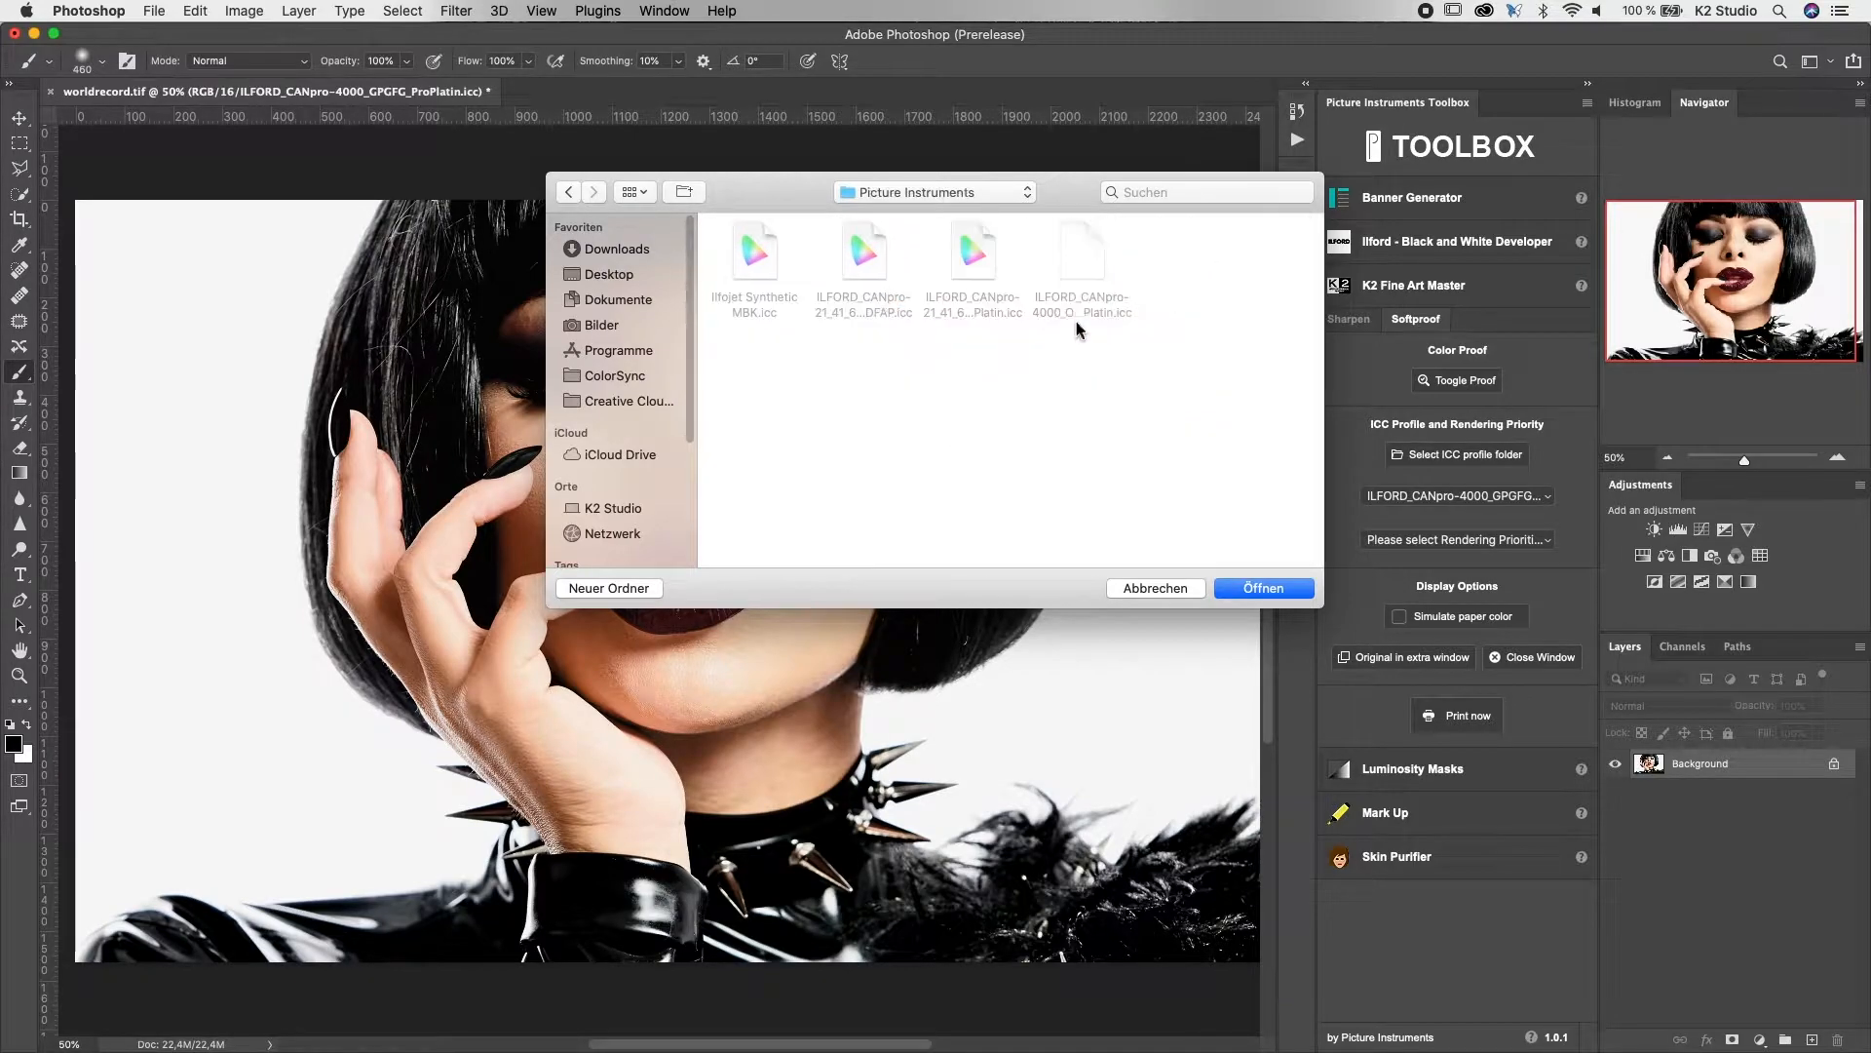
click(1293, 589)
Set the softproof profile to ILFORD_CANpro-4000_GPFAS_HDFAP with Relatively Colorimetric rendering priority
click(1441, 499)
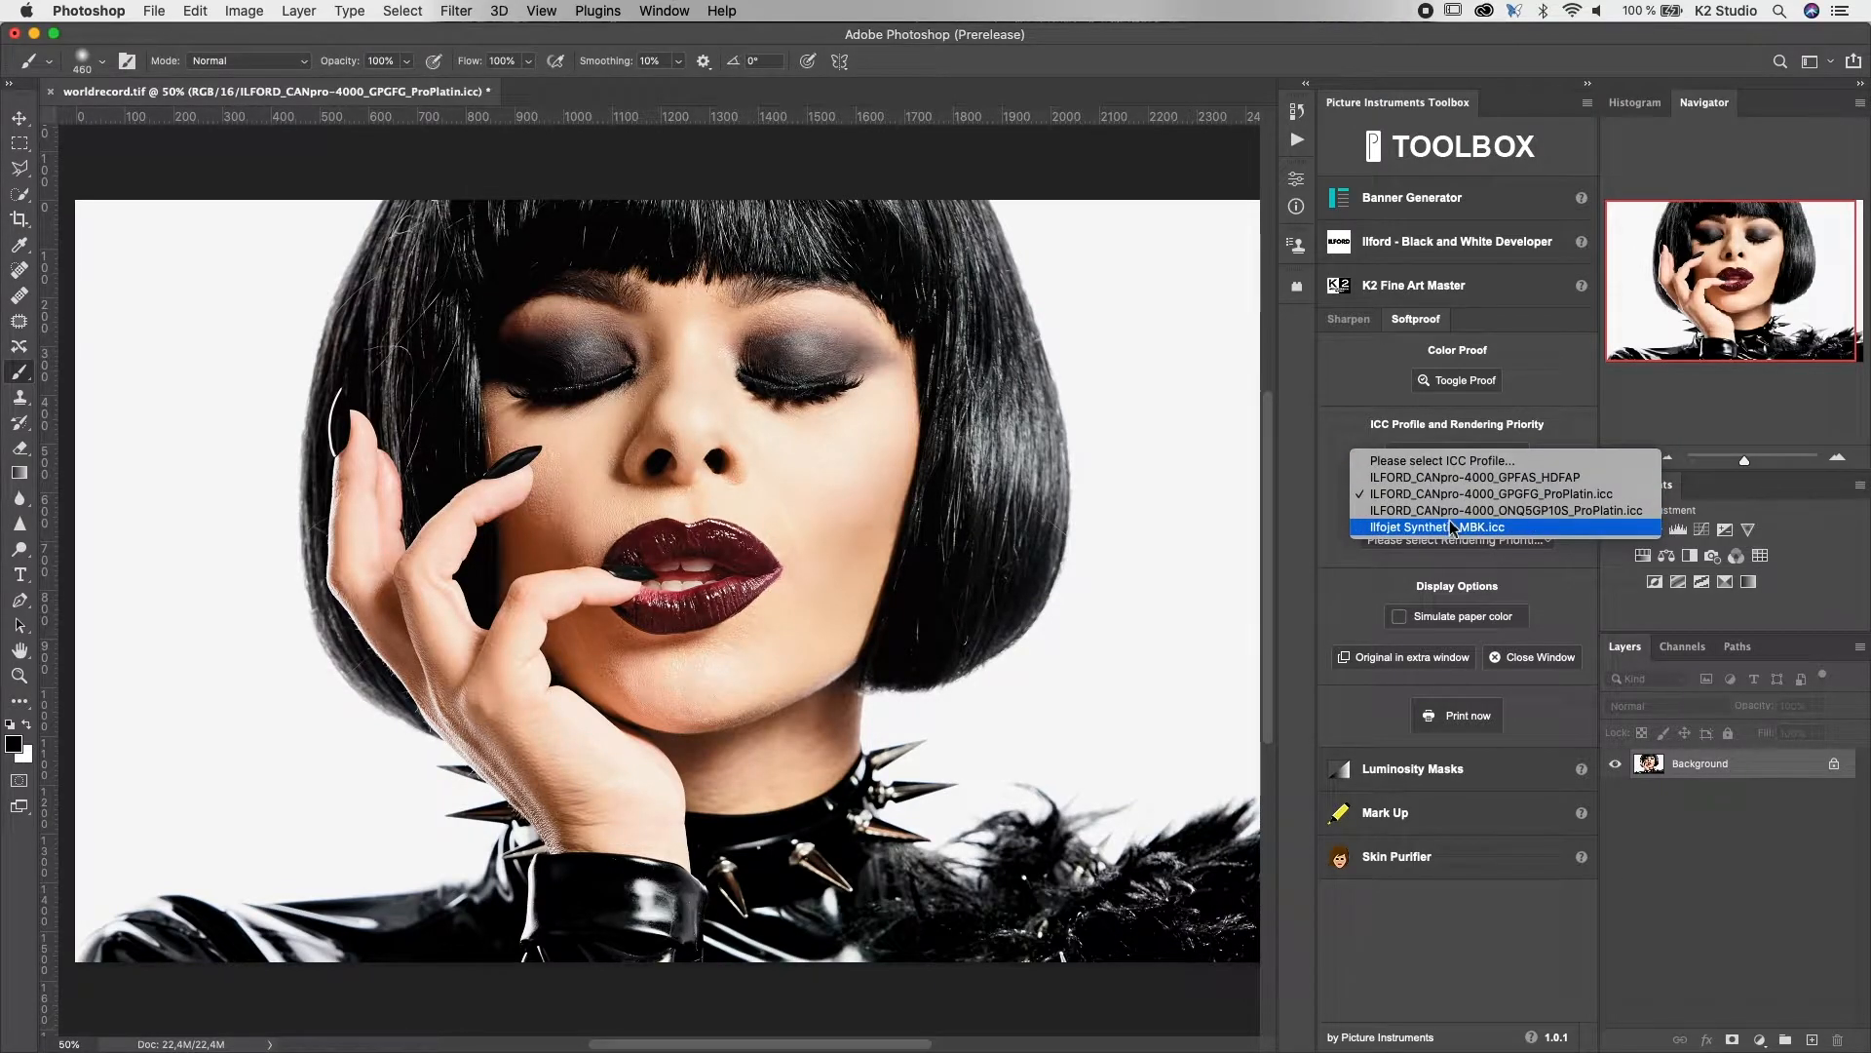
click(1448, 482)
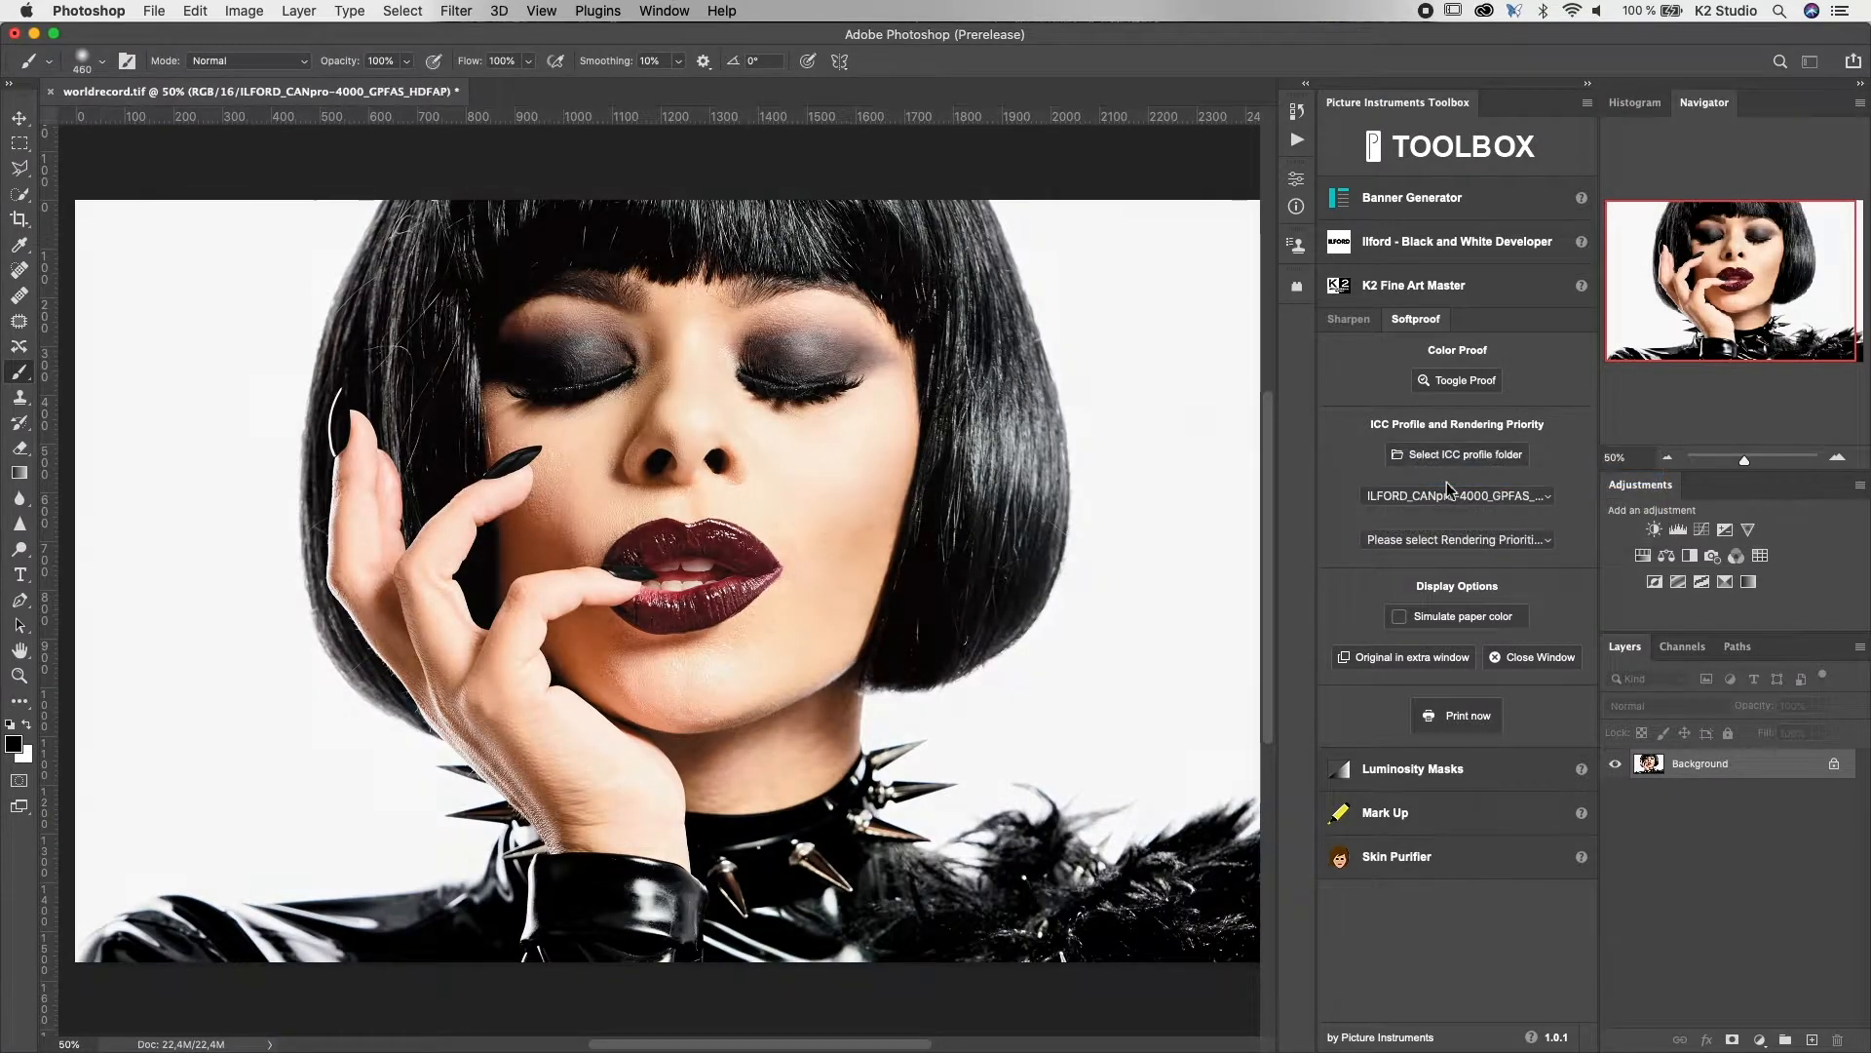
click(1457, 540)
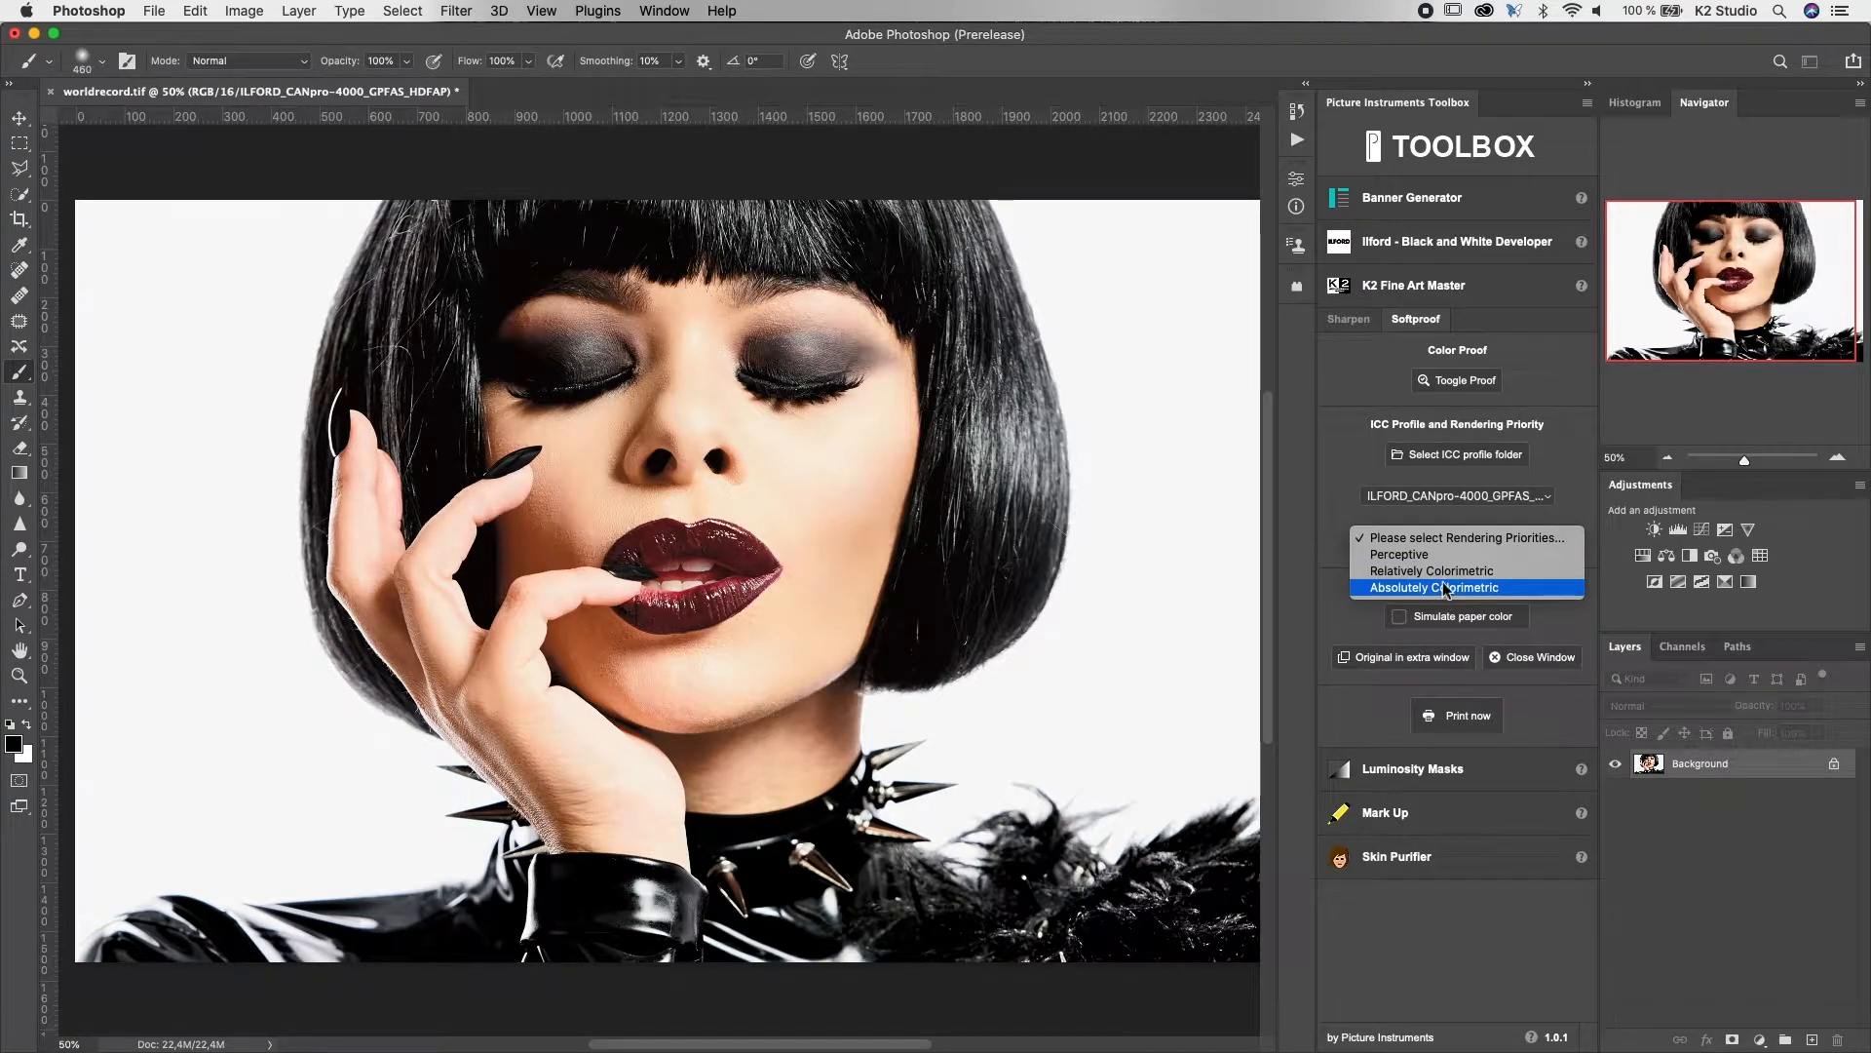
click(1447, 572)
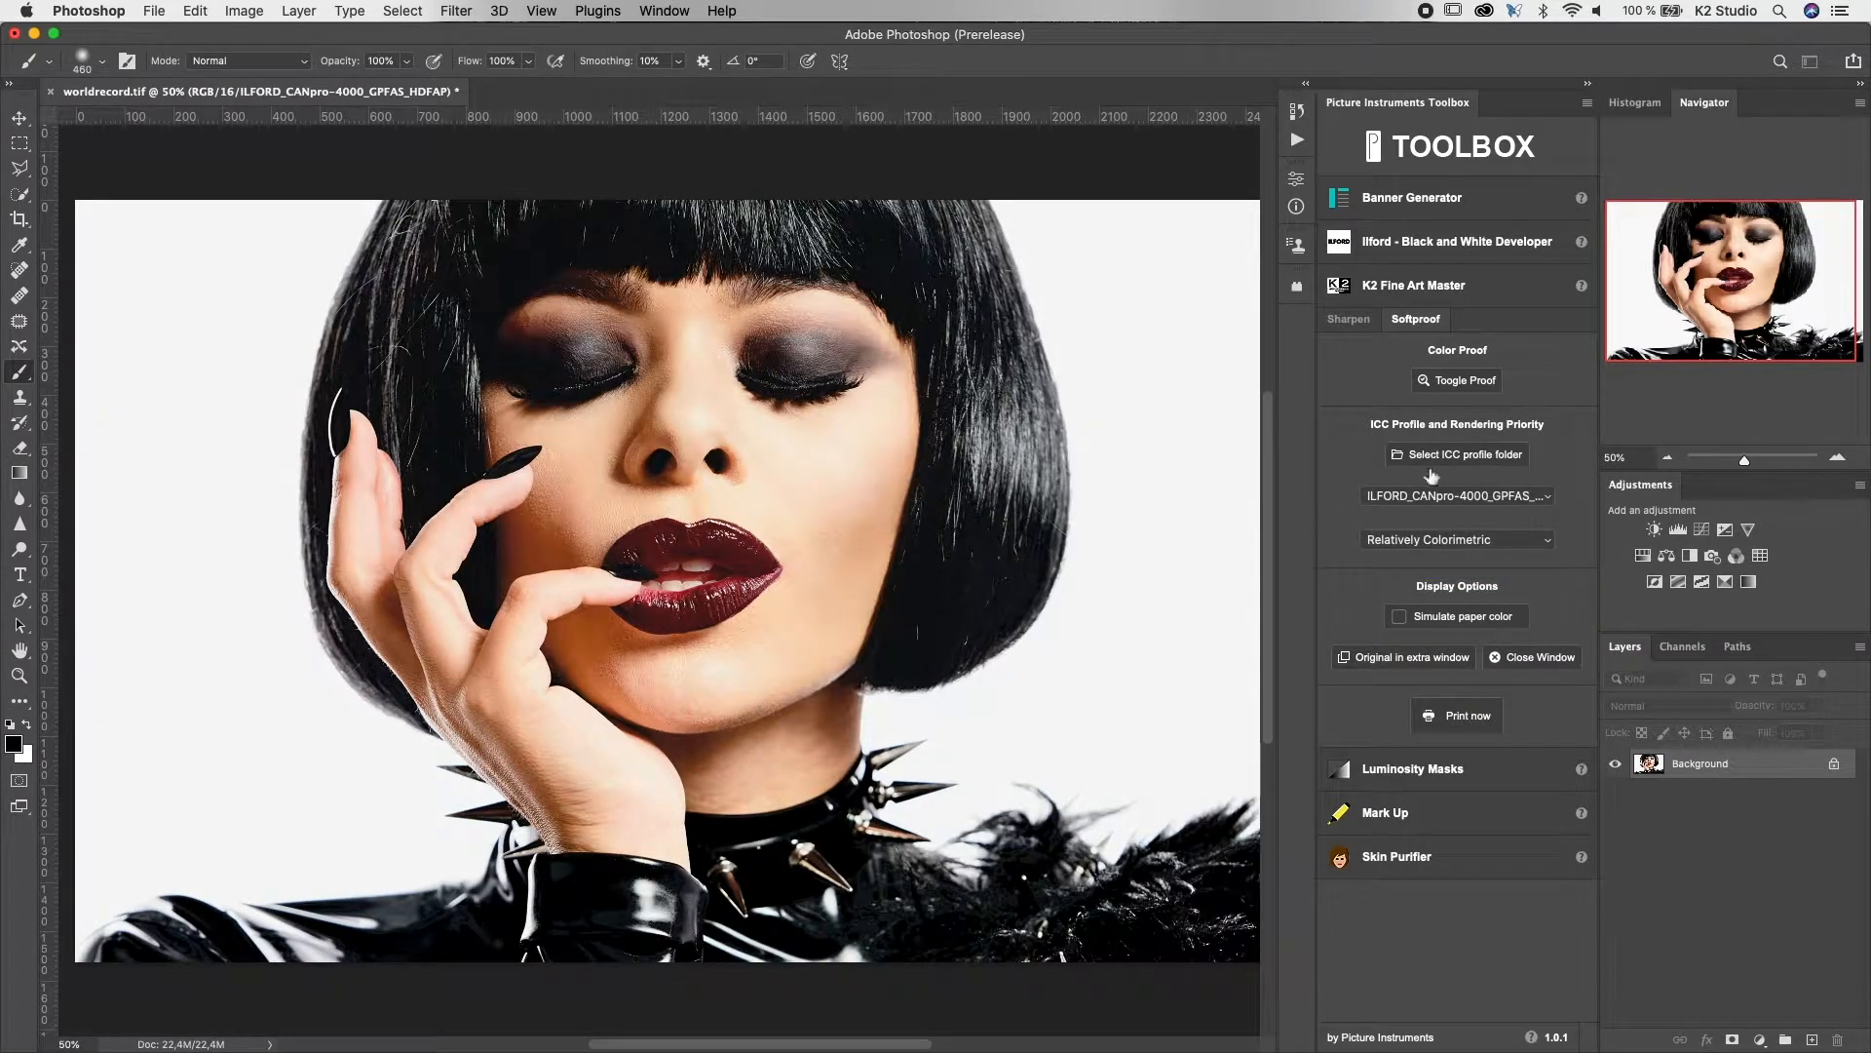
Toggle the color proof, then show the original in an extra window and bring the face into view in both windows
click(1449, 391)
click(1448, 390)
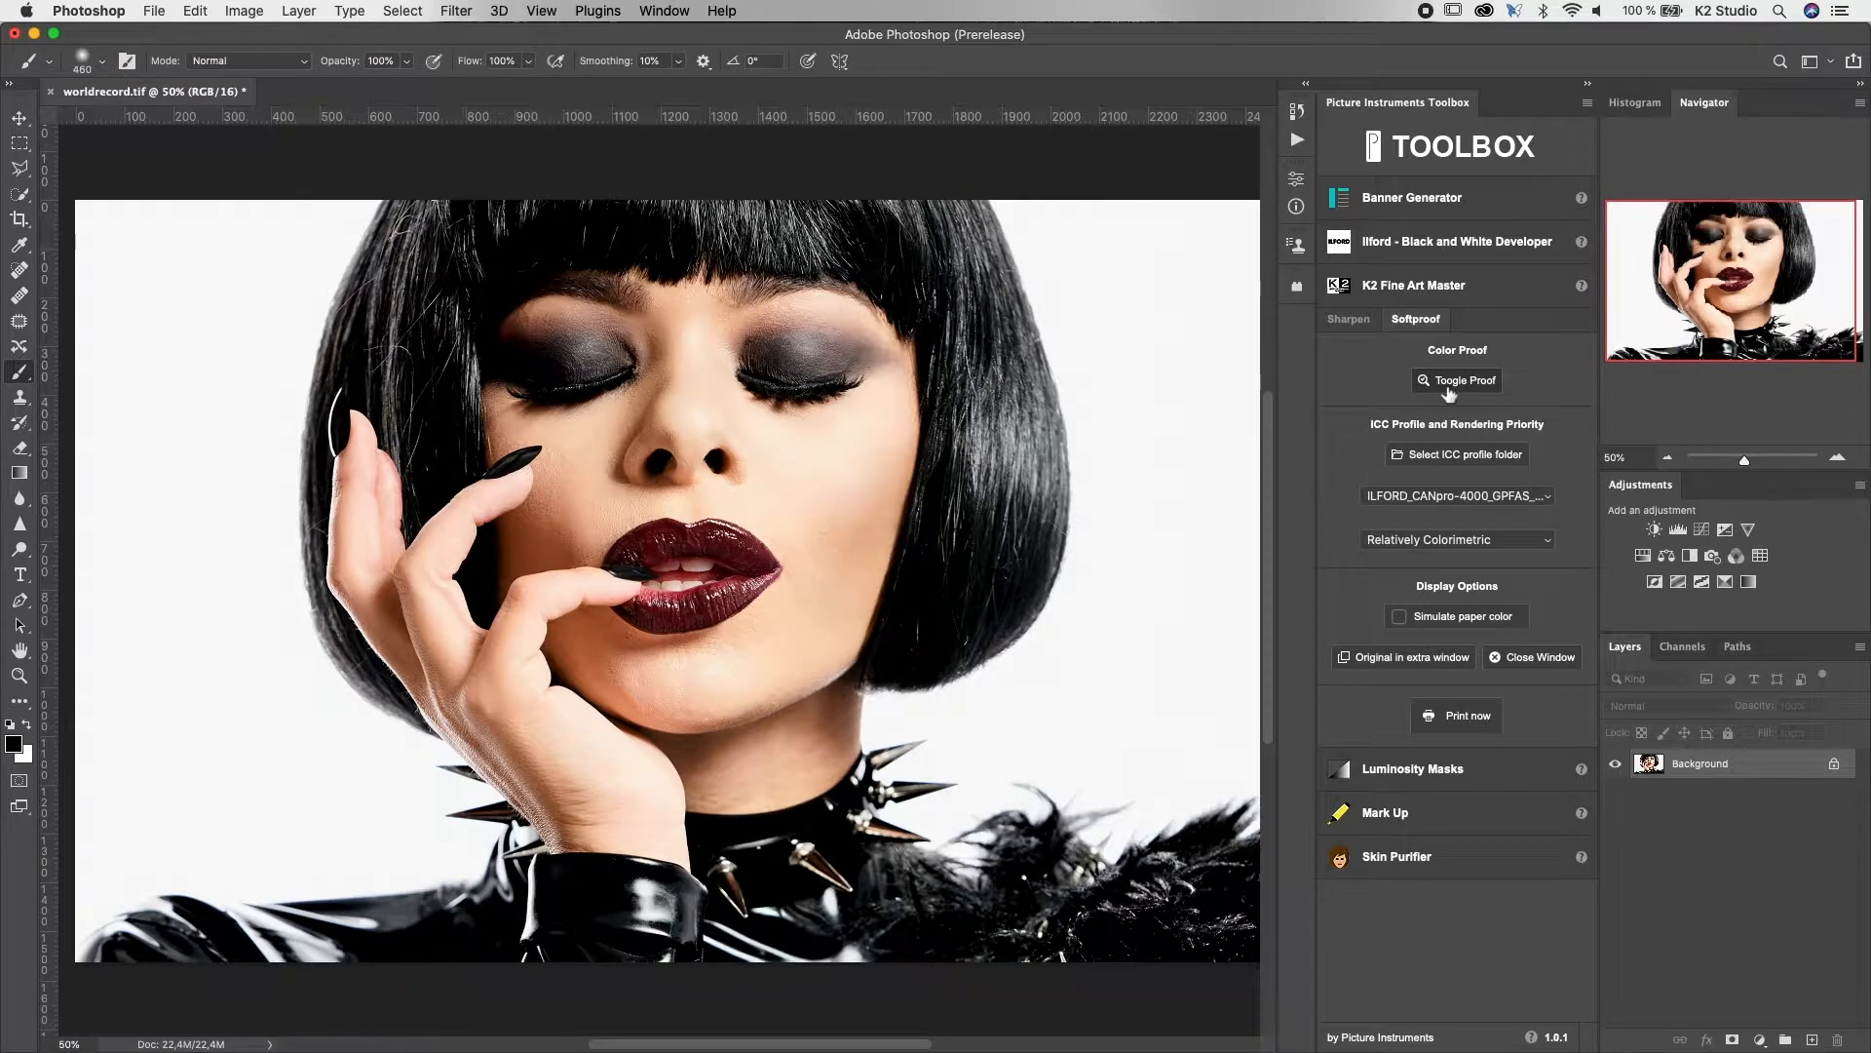
click(1391, 667)
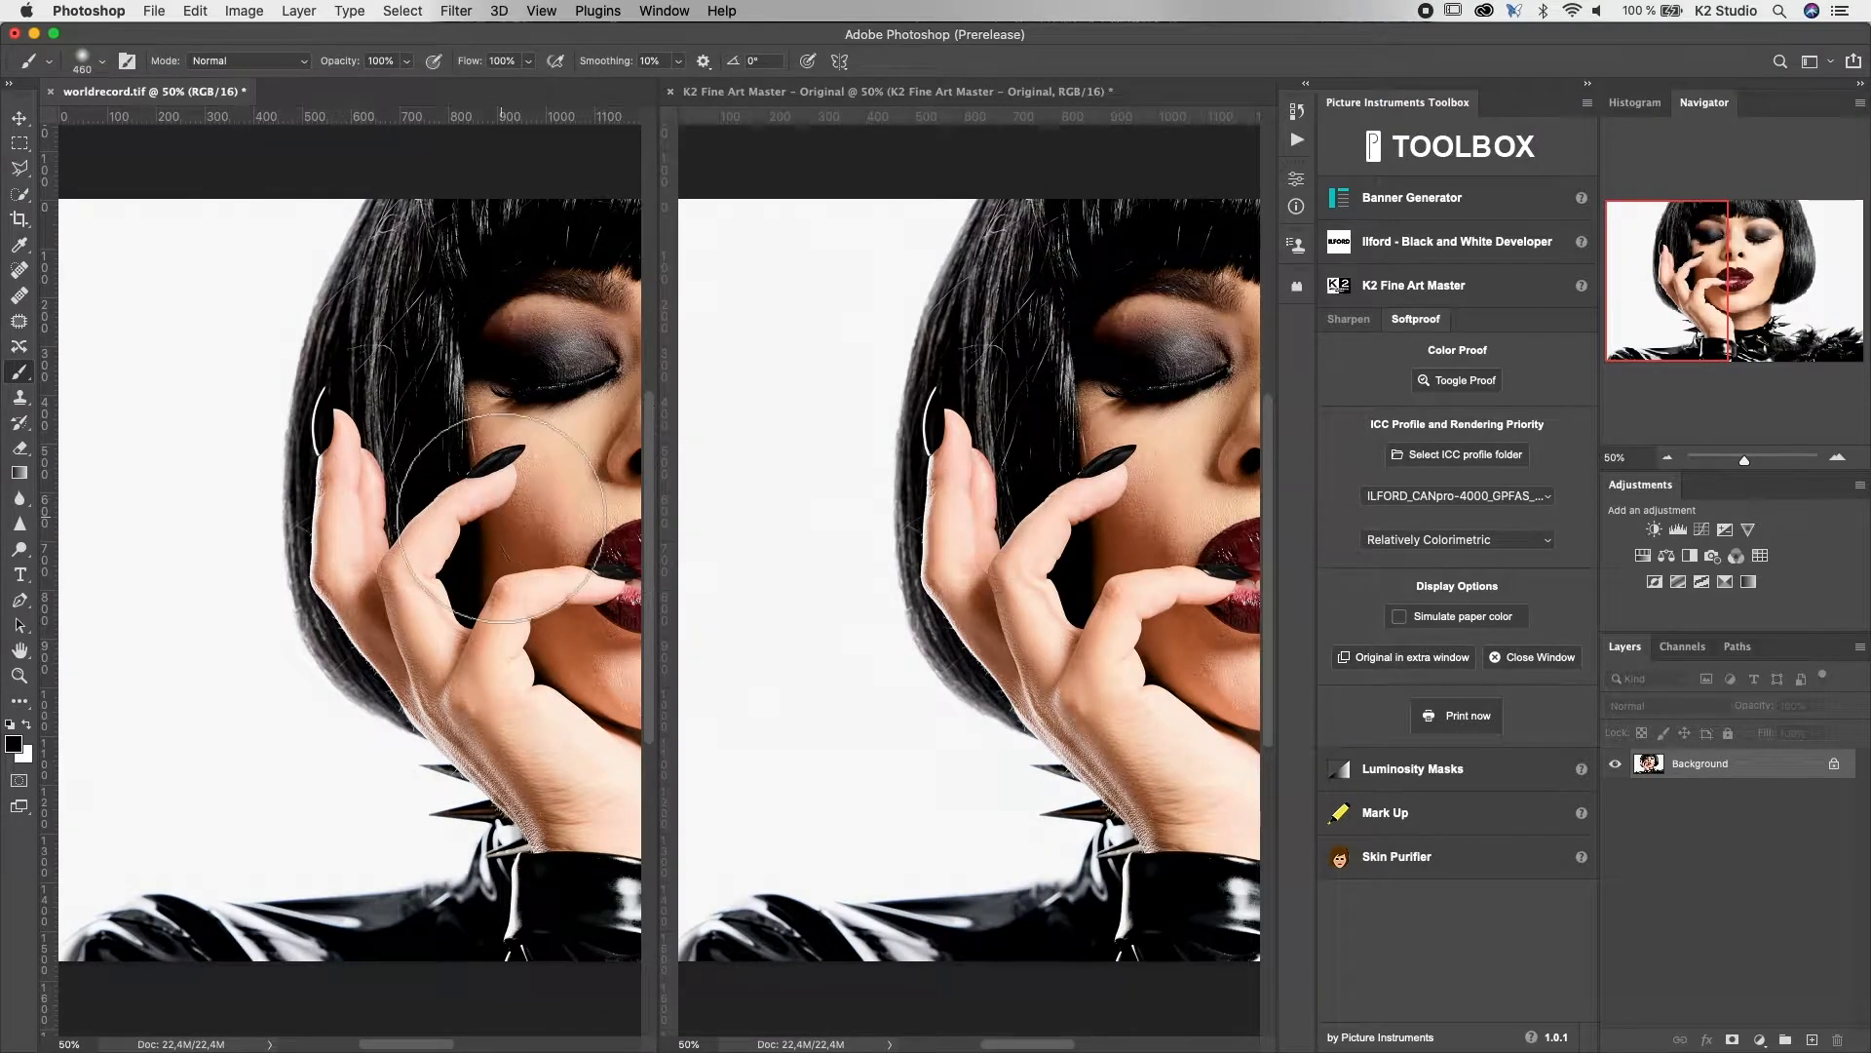
scroll(502, 517, right, 5)
scroll(1077, 551, right, 5)
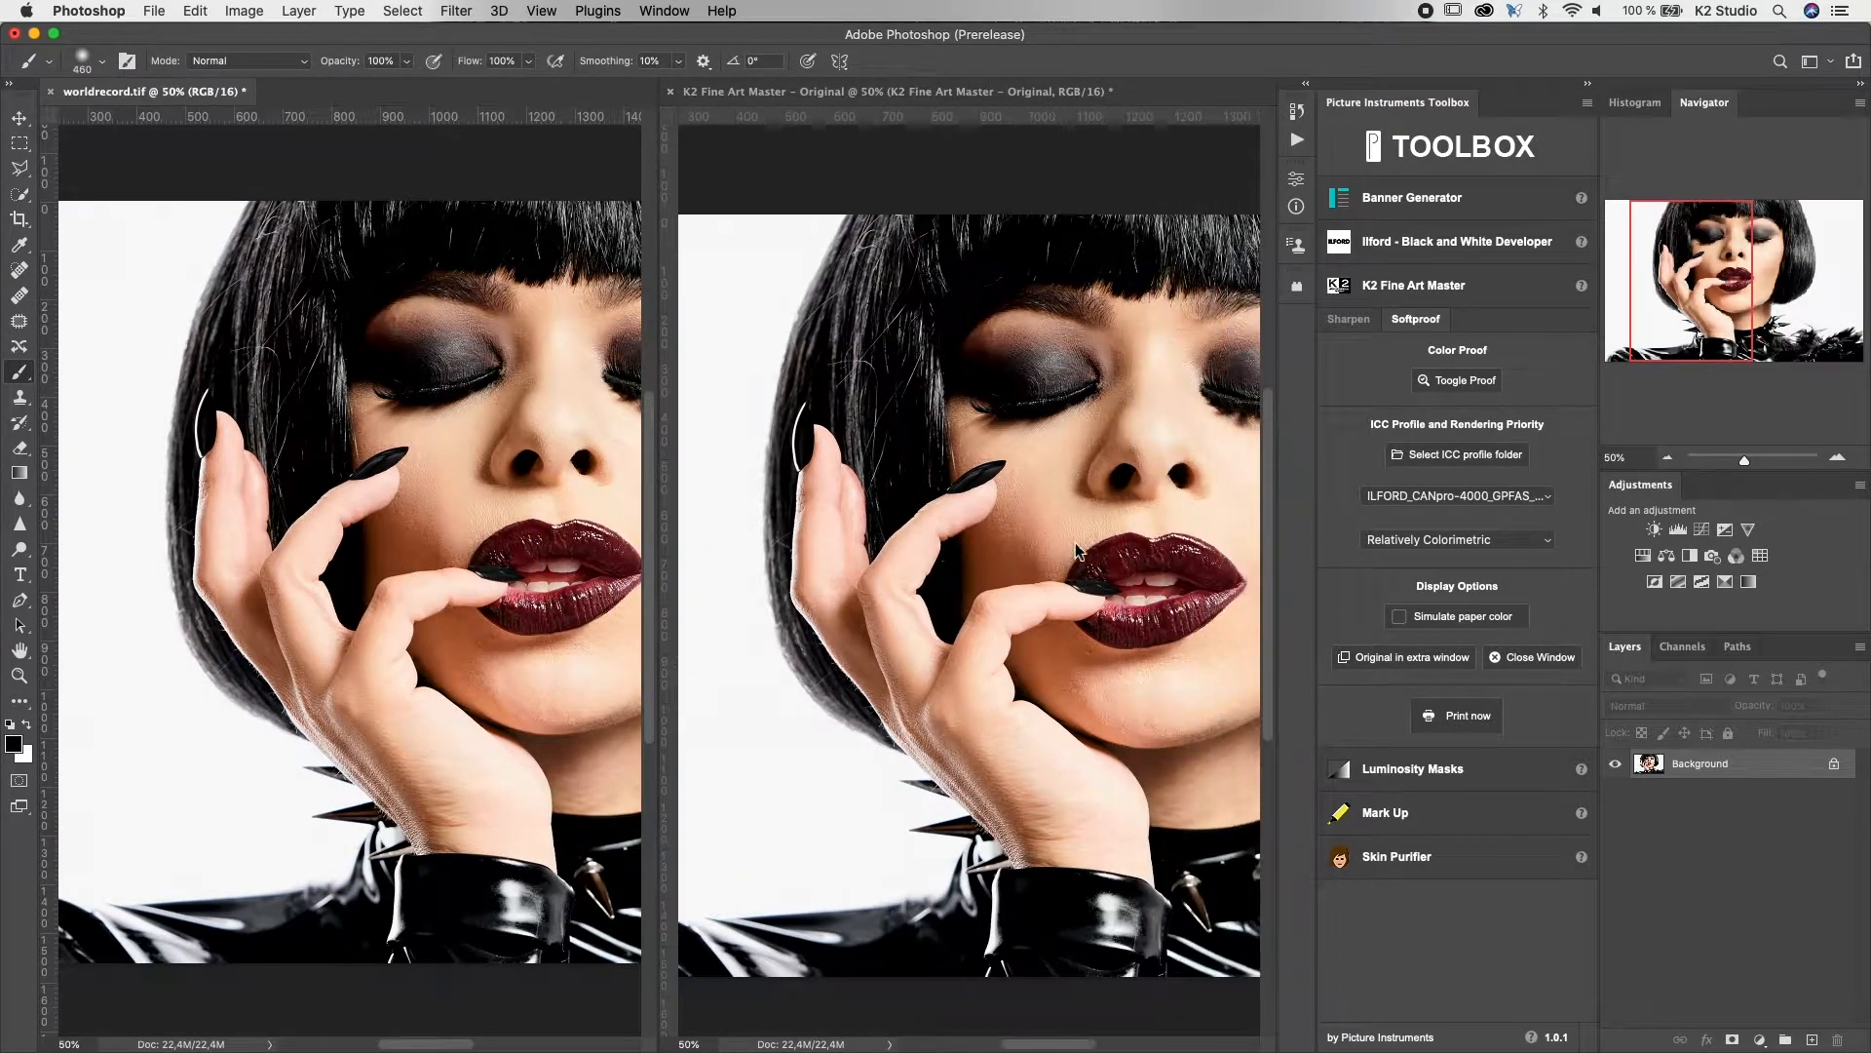
Switch the color proof on and off repeatedly to compare the proofed portrait with the original beside it
click(1446, 383)
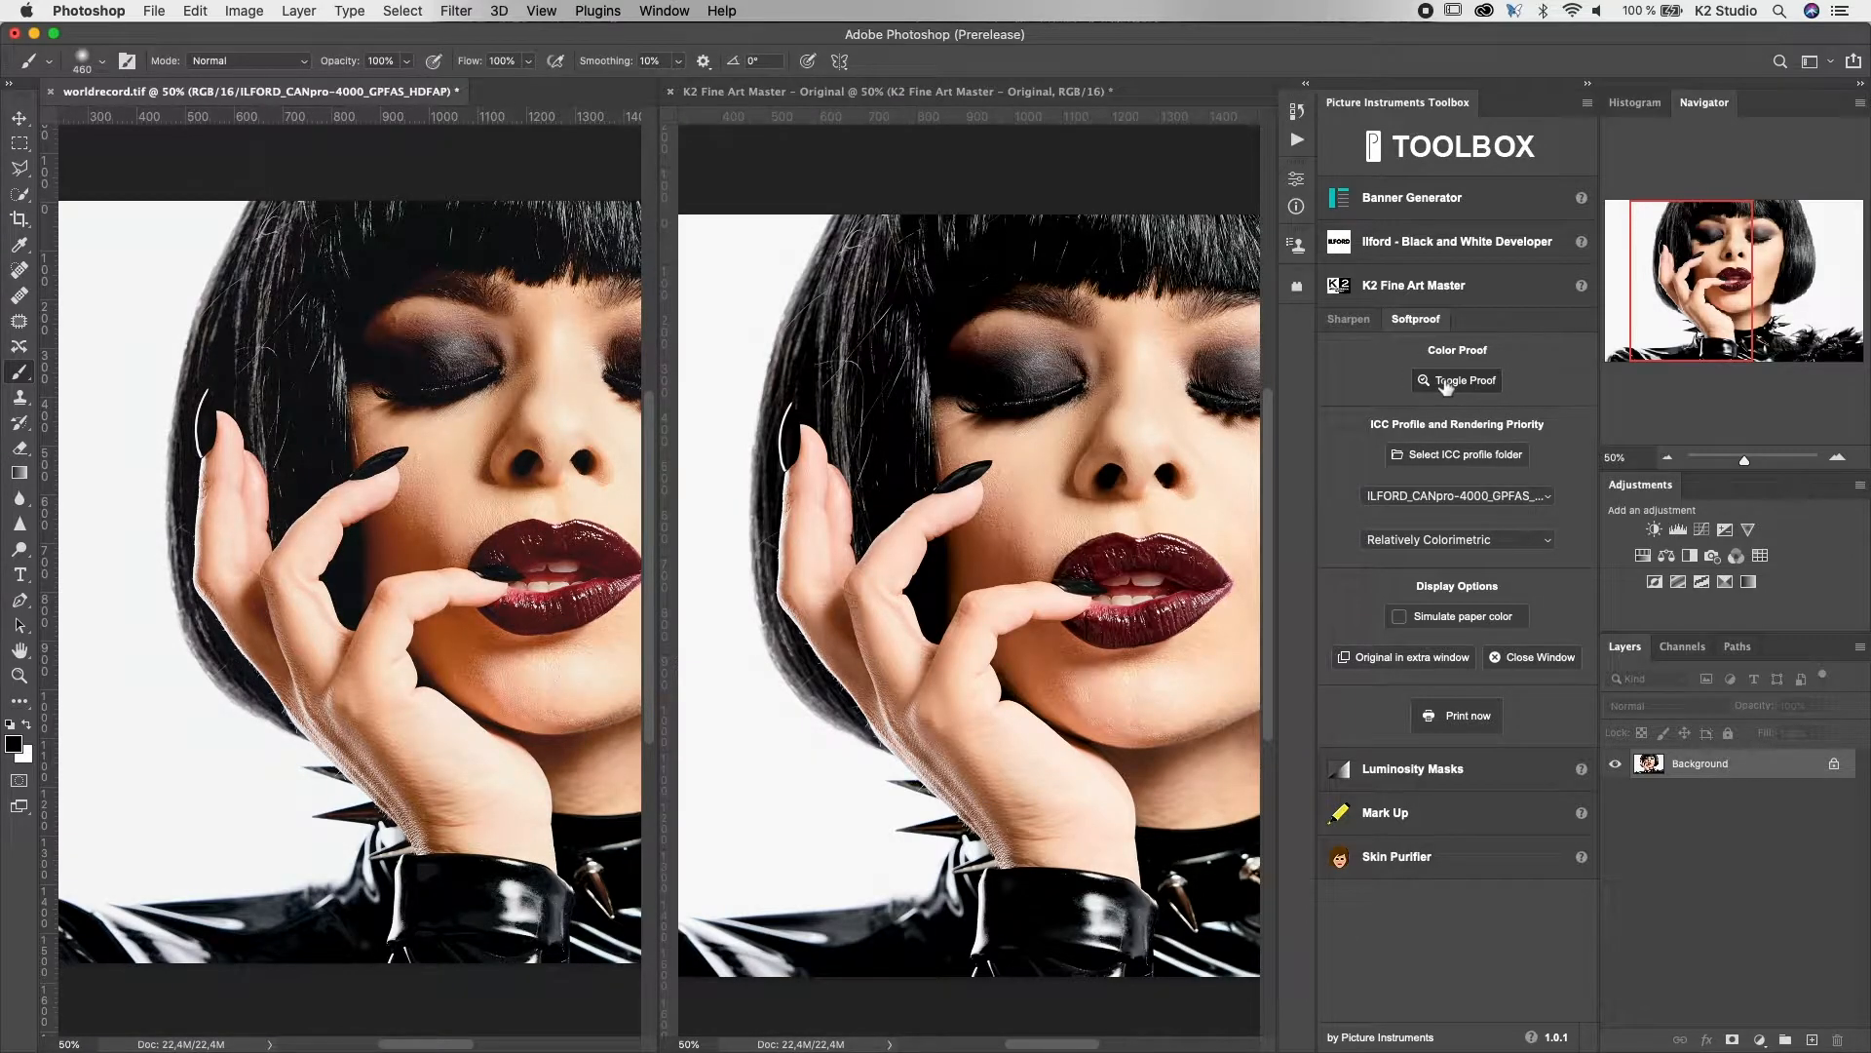
click(1446, 386)
click(1446, 387)
click(1446, 387)
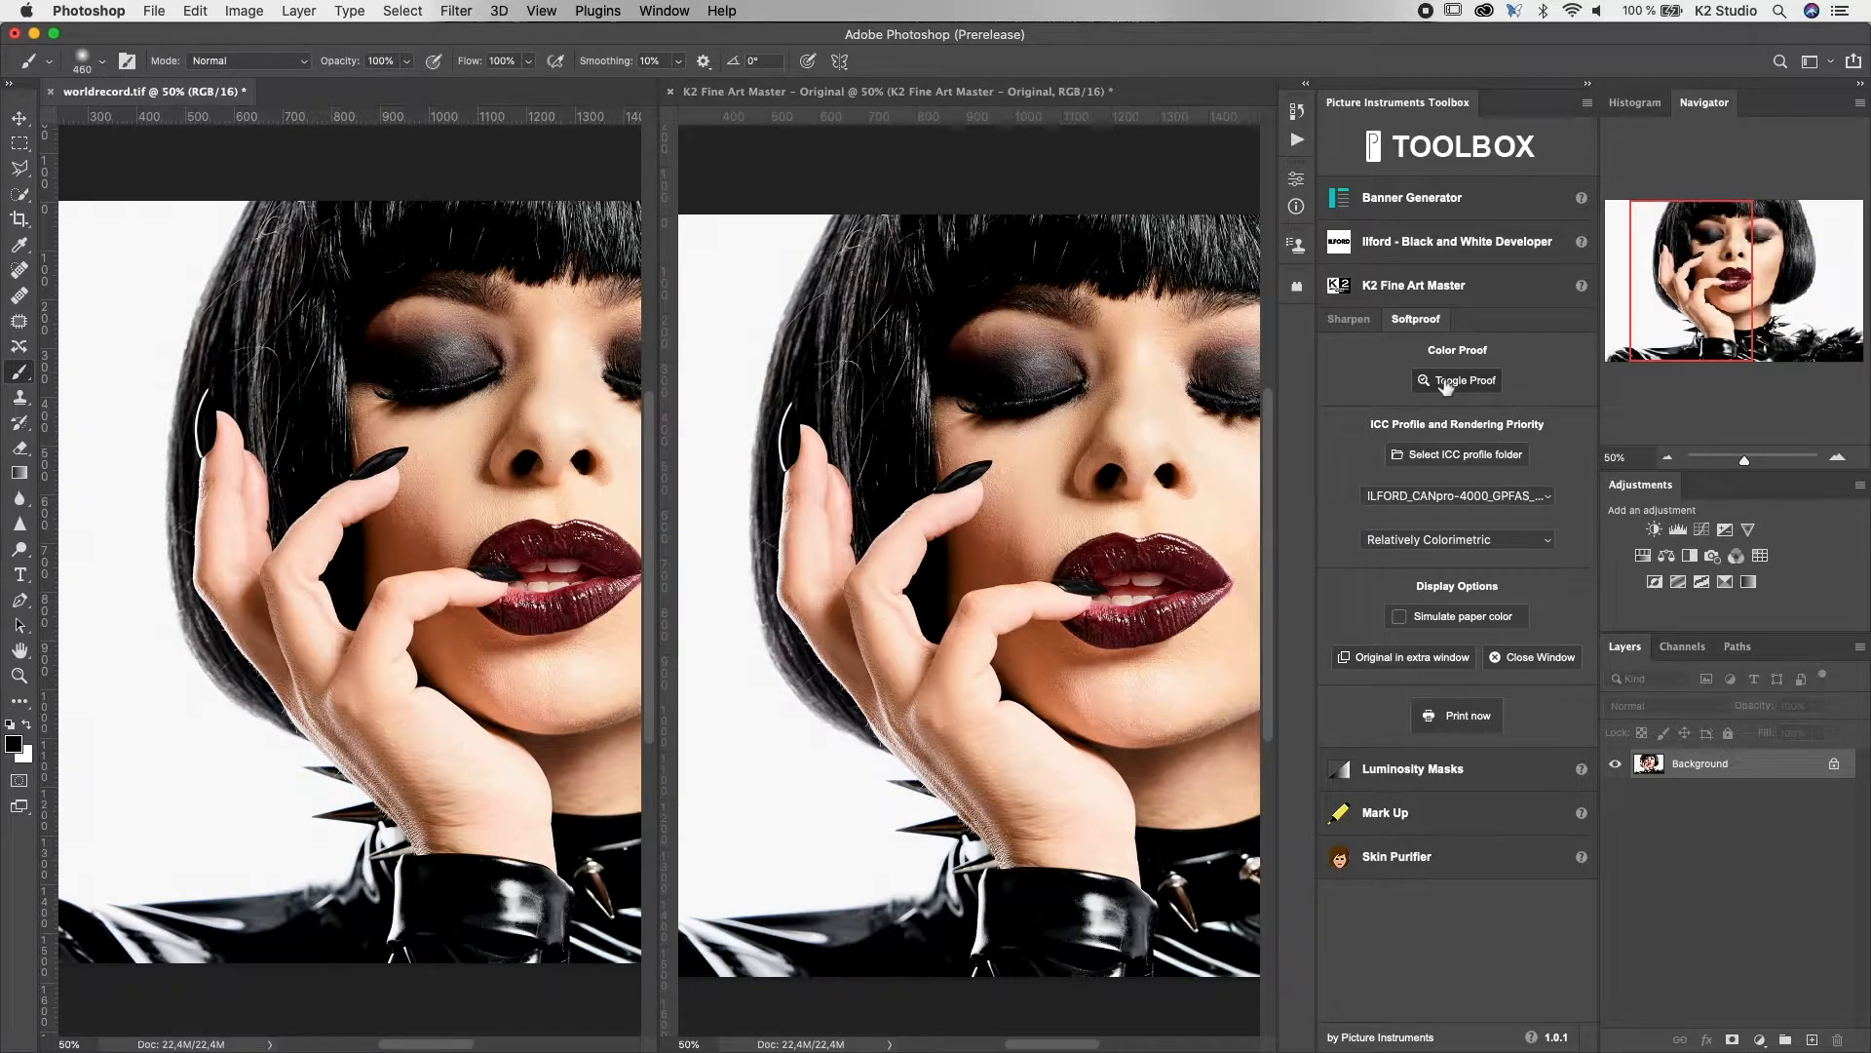
Close the extra window that shows the original image
click(1351, 320)
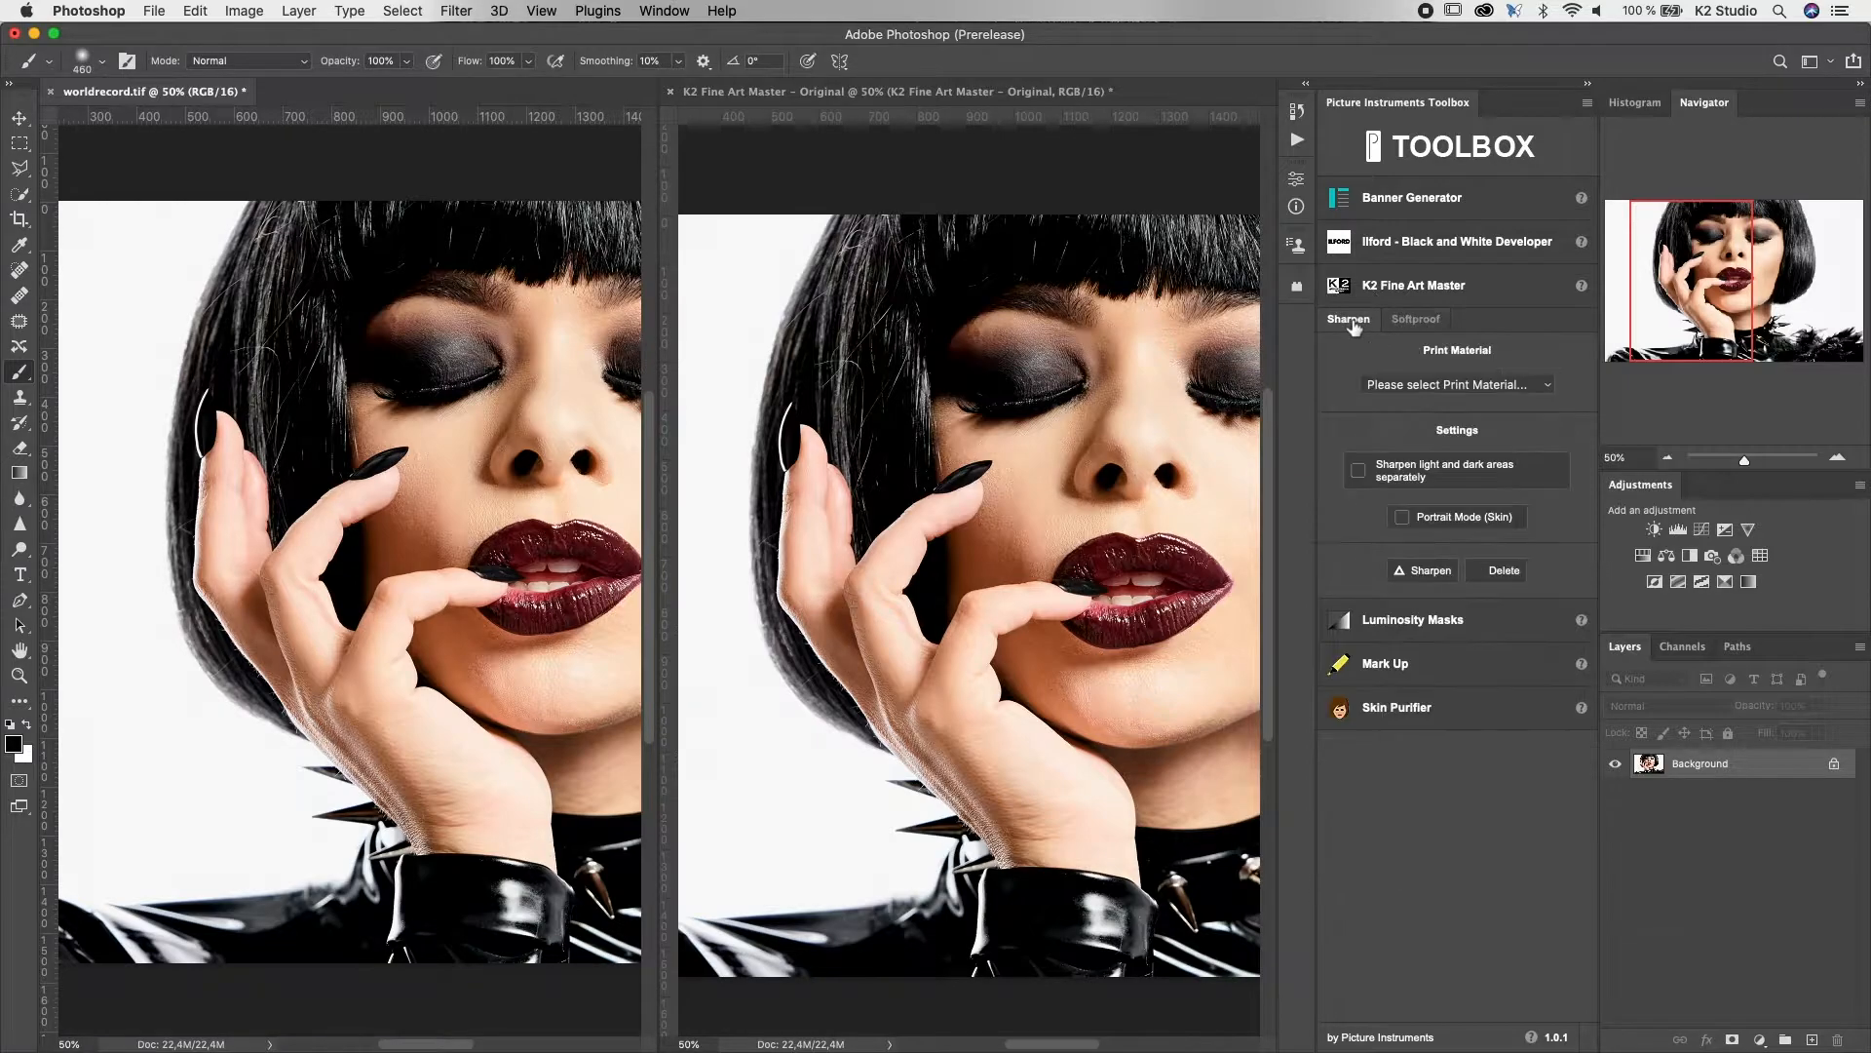
click(1418, 322)
click(1543, 659)
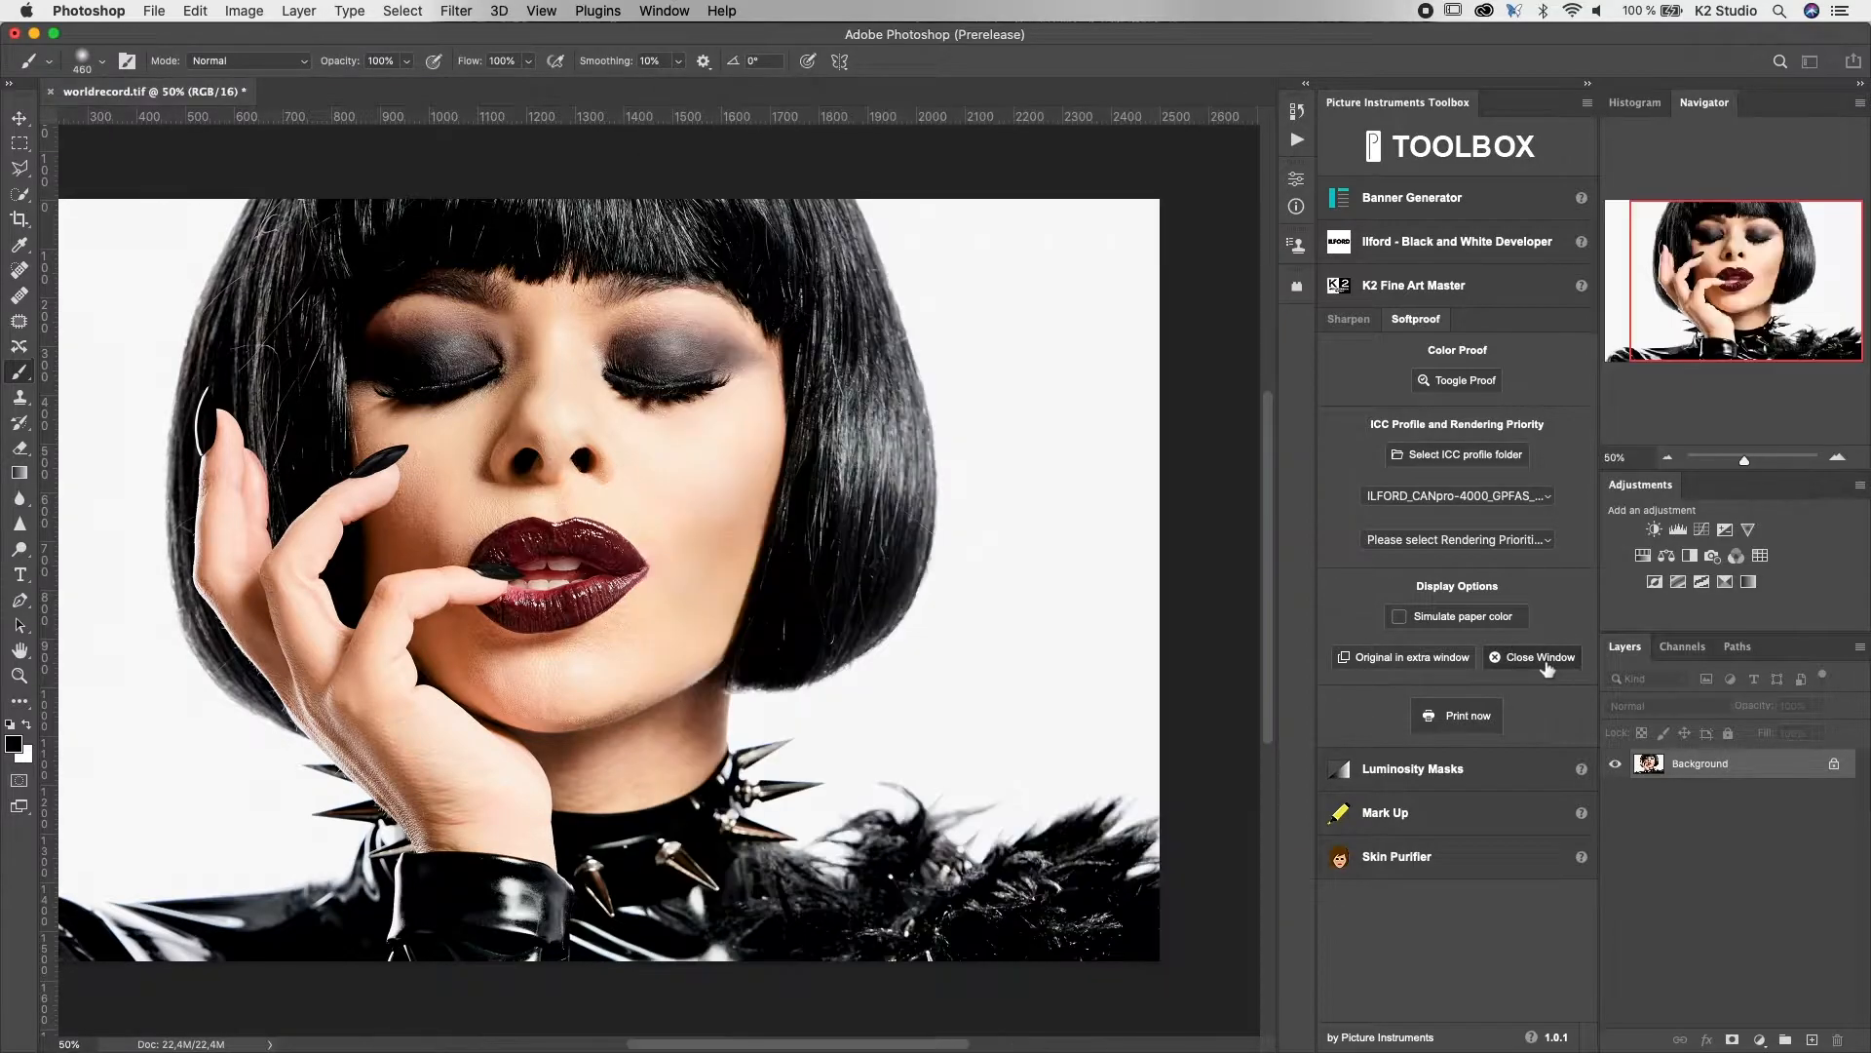
Sharpen the portrait for Pearl/Satin/Lustre, treating light and dark areas separately and with Portrait Mode (Skin) enabled
click(1348, 319)
scroll(693, 526, left, 3)
scroll(693, 525, left, 2)
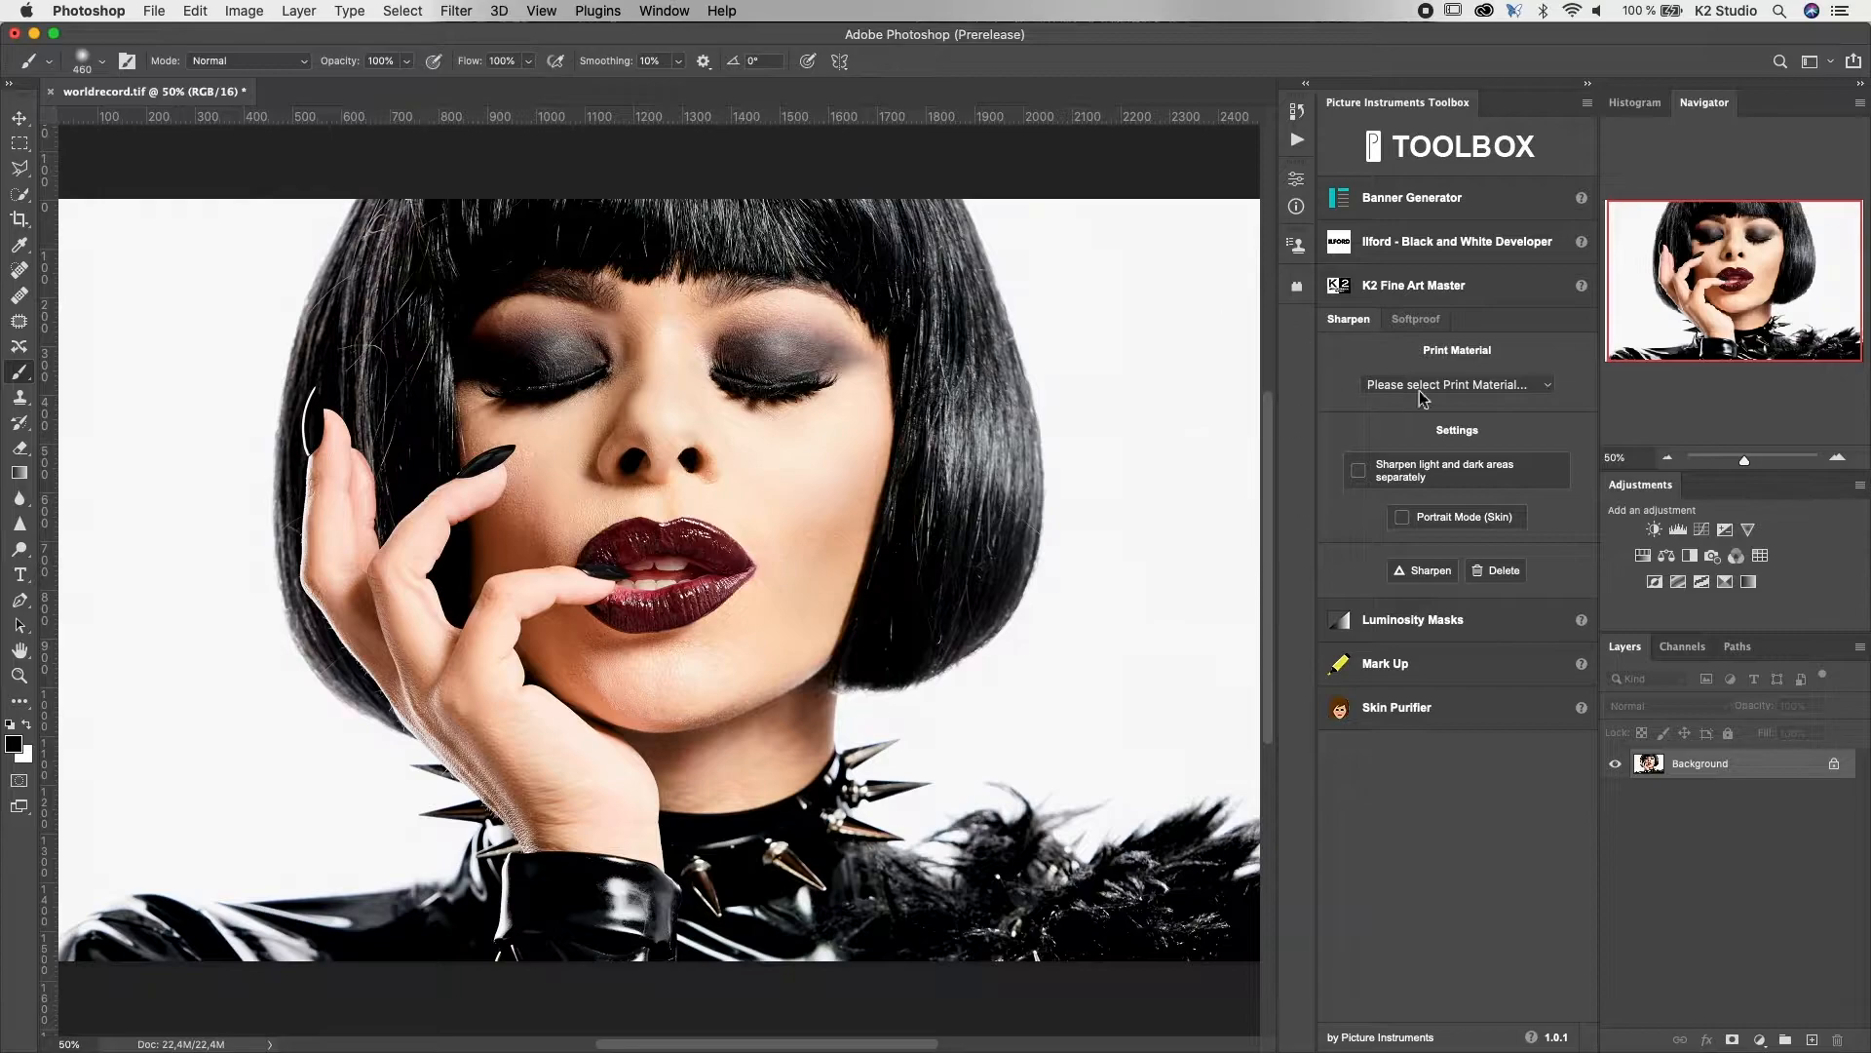
click(1485, 384)
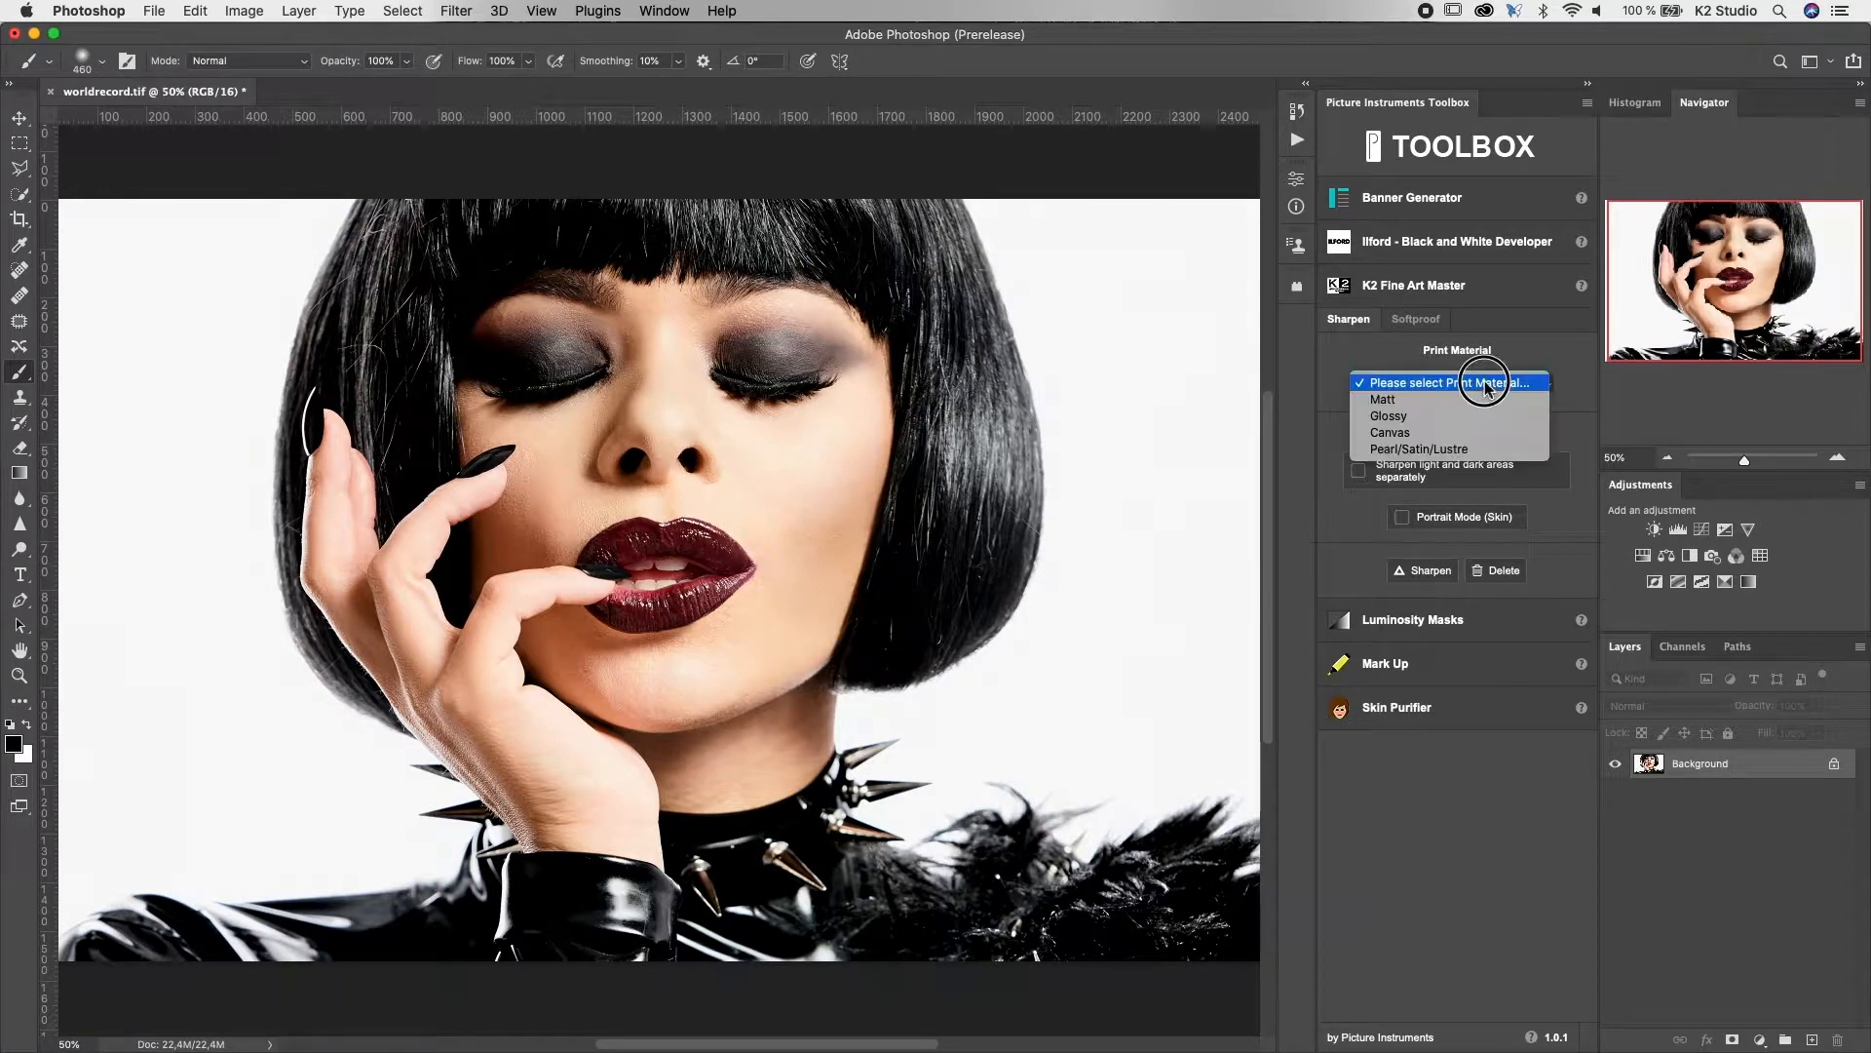
click(1459, 448)
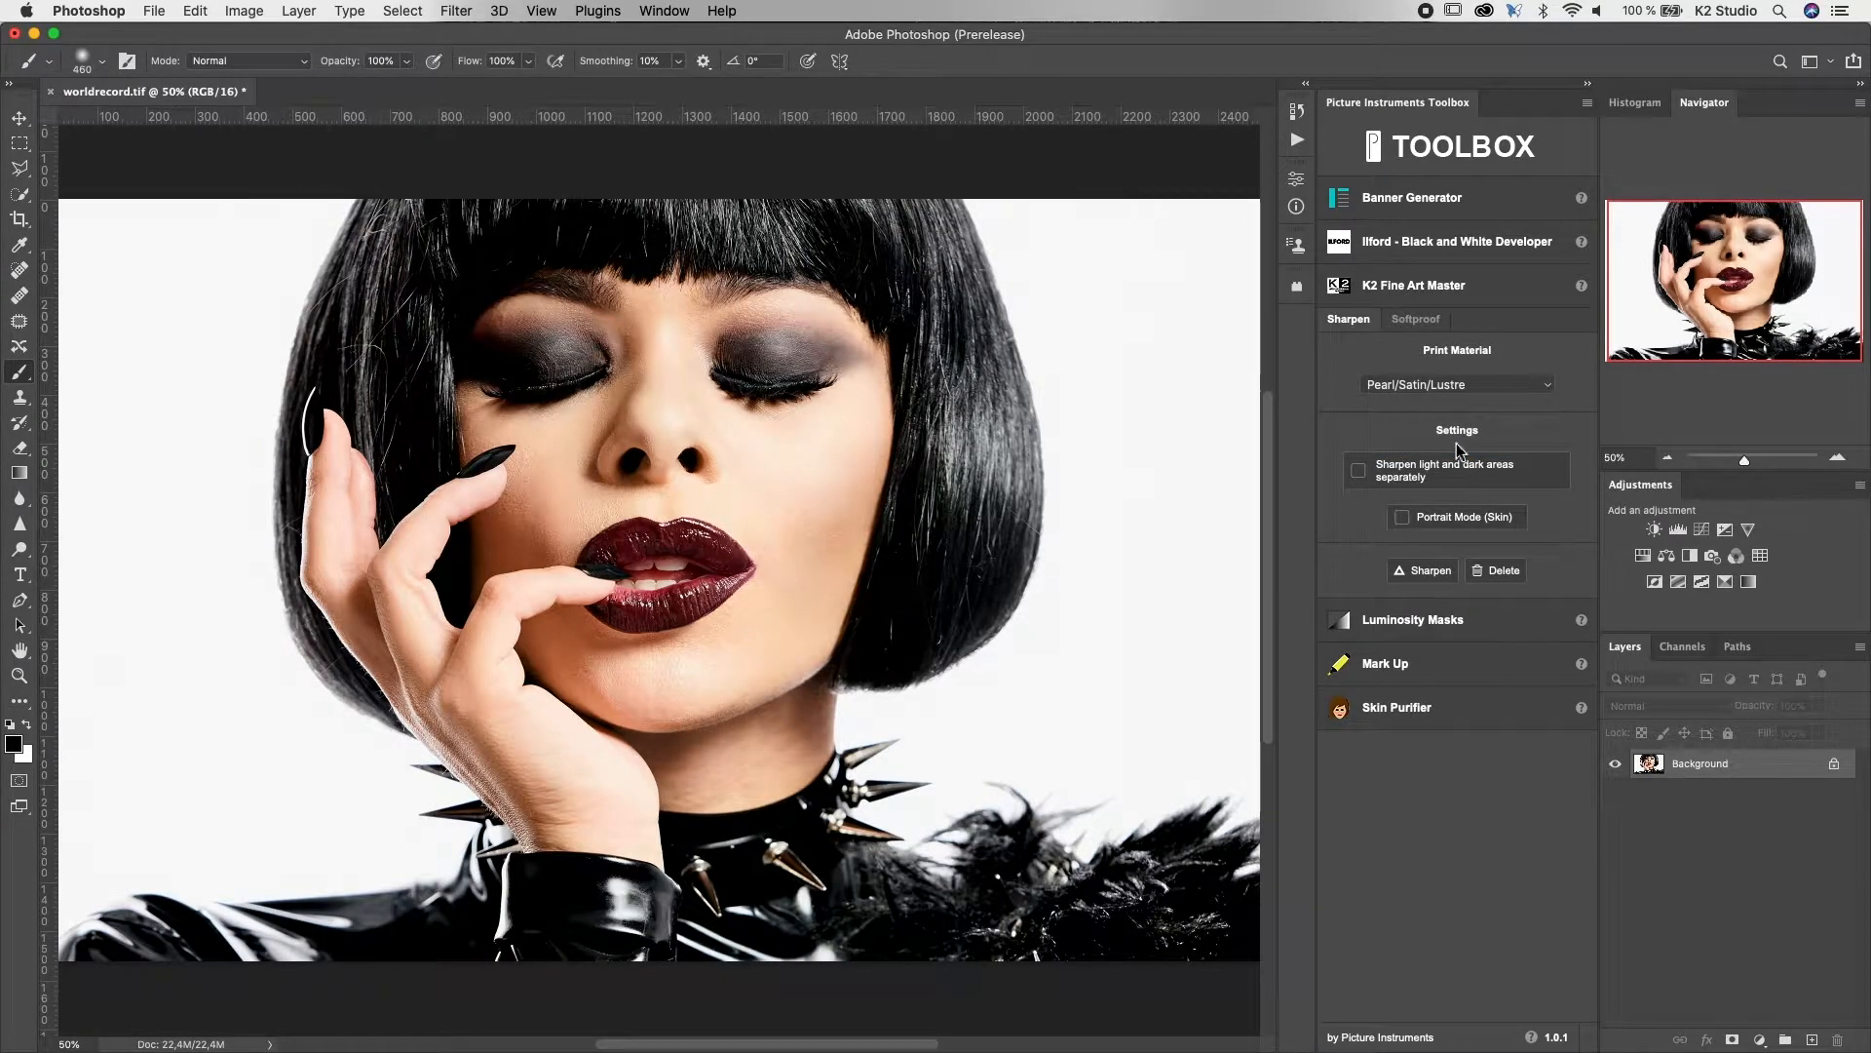
click(1360, 474)
click(1418, 520)
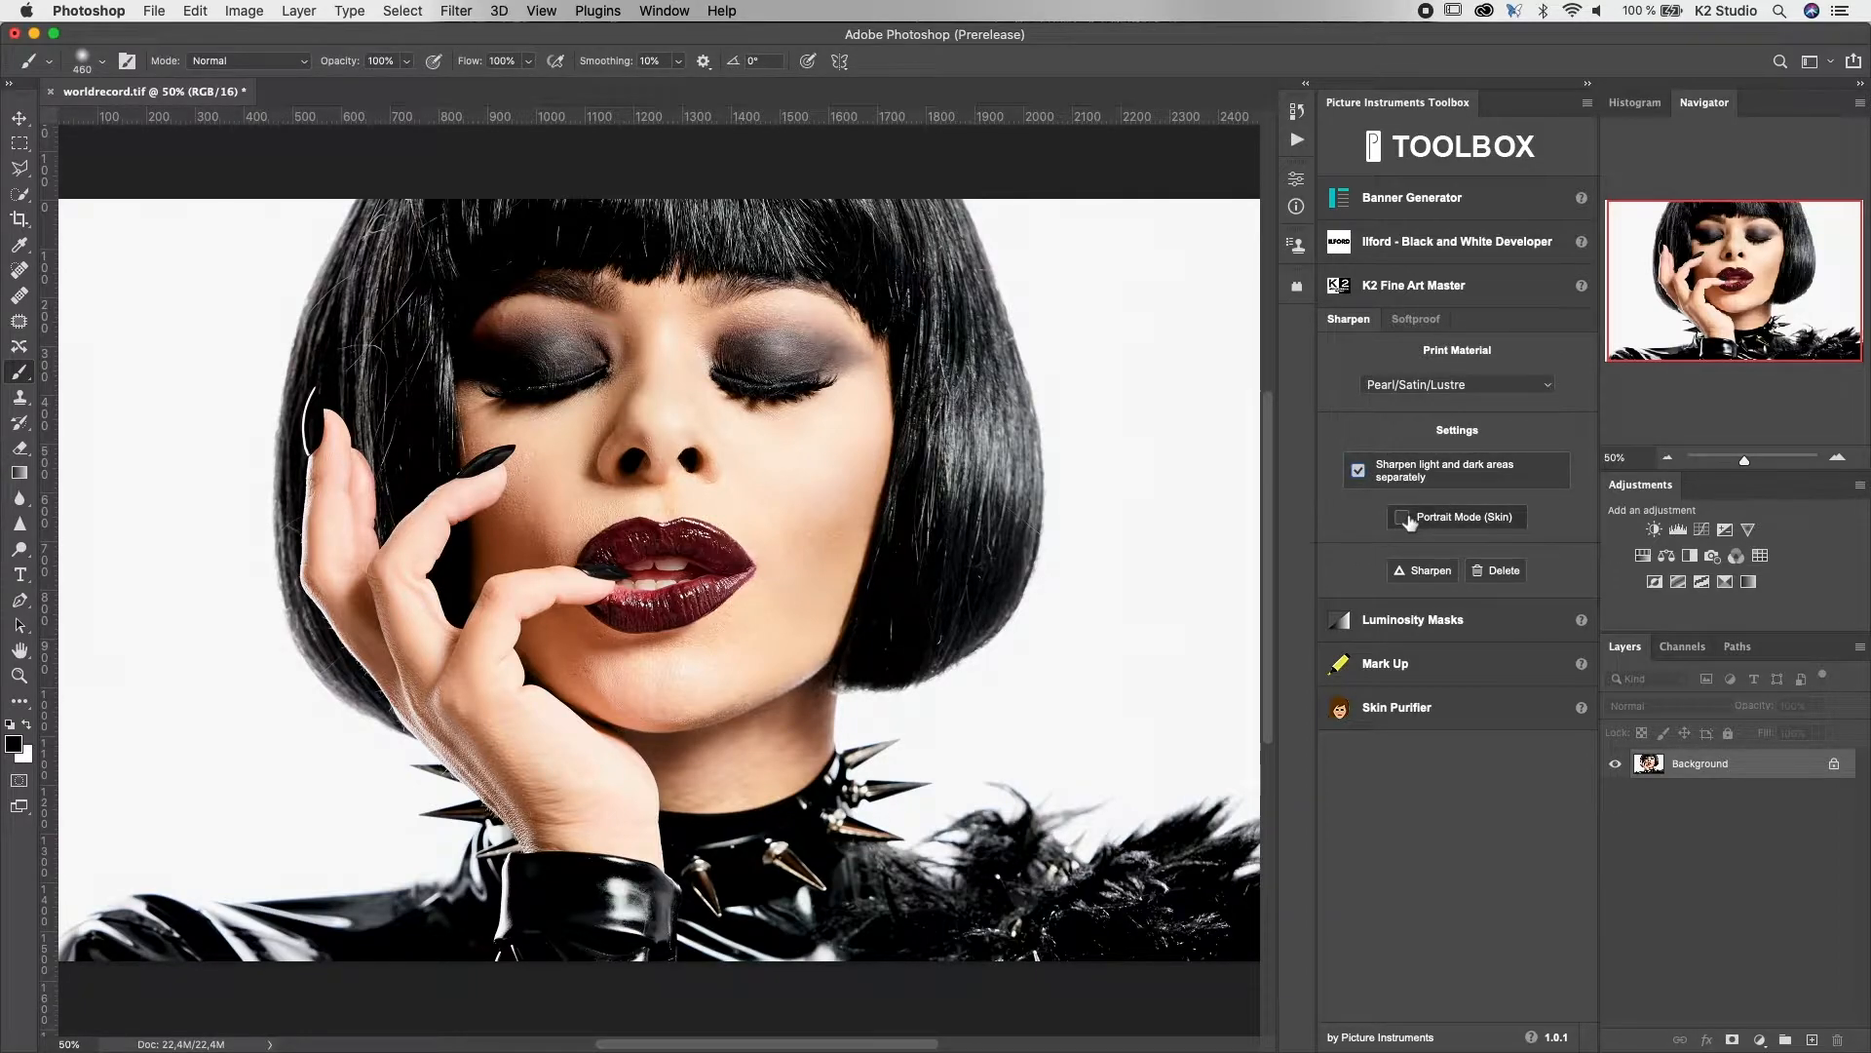
click(1442, 575)
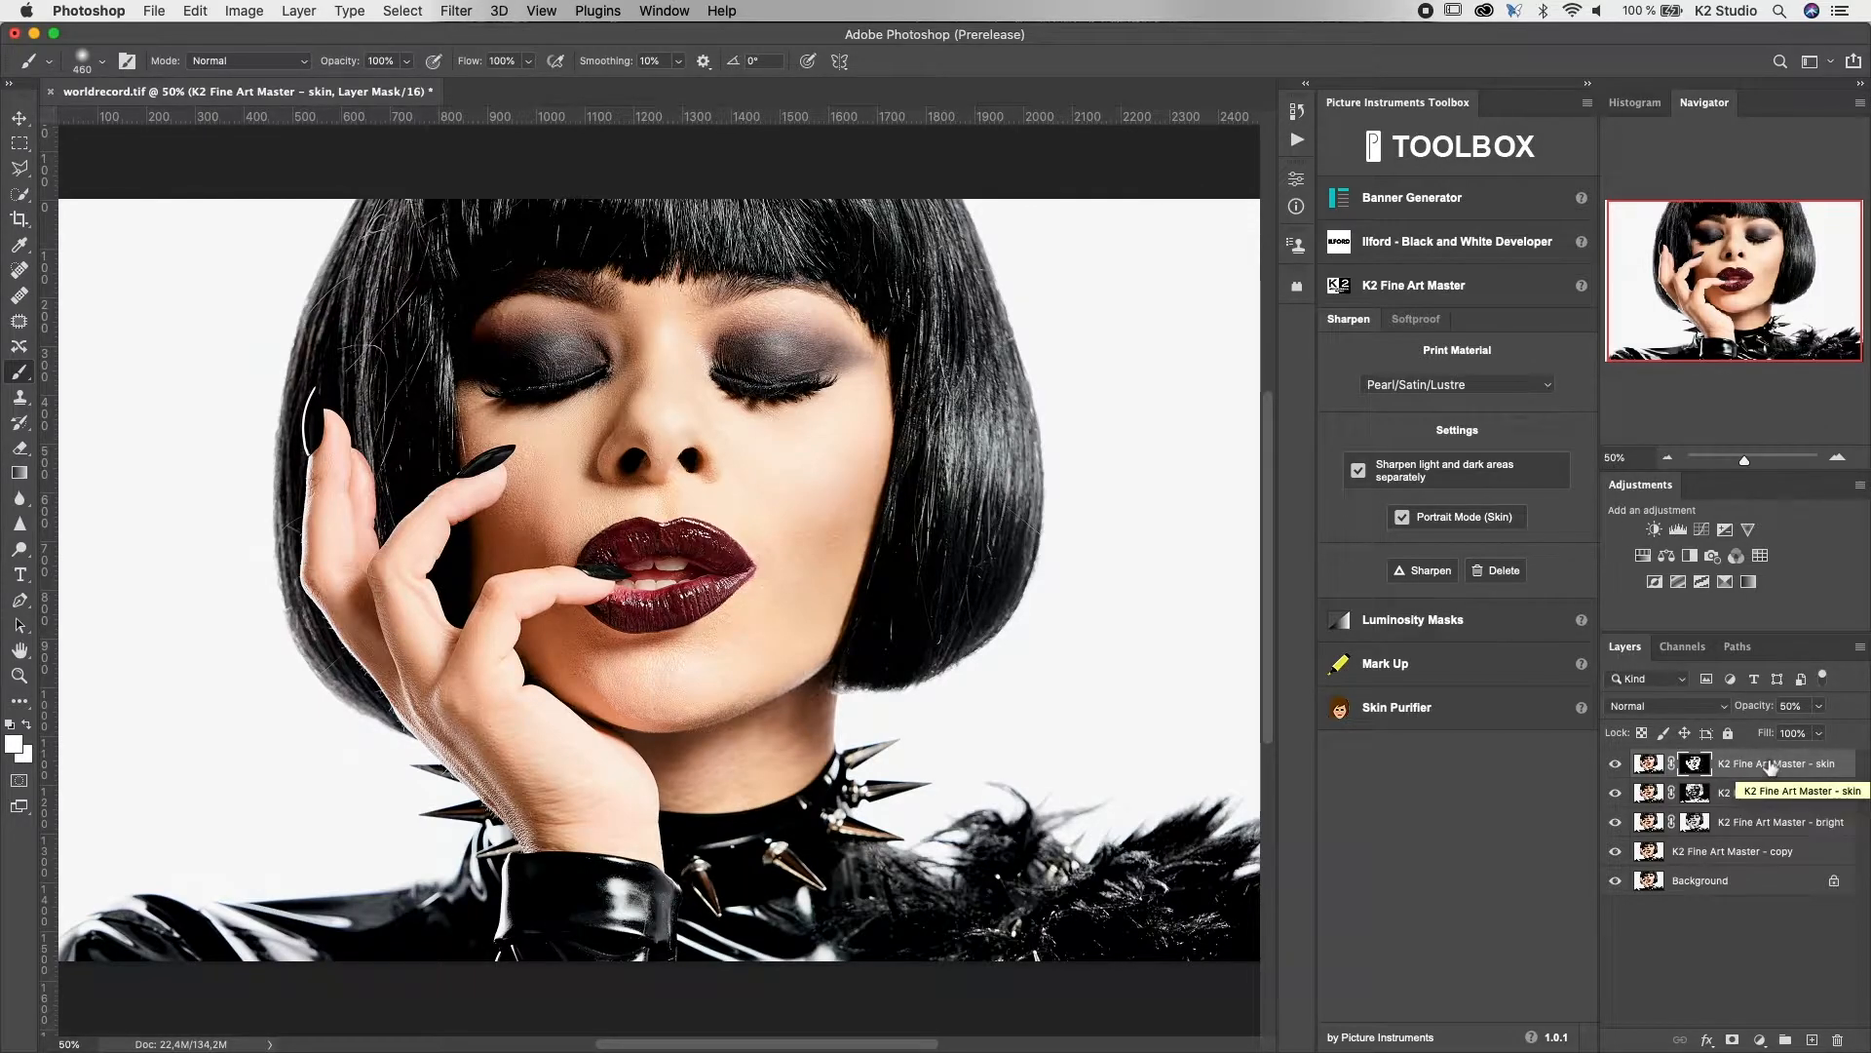
Hide the skin and dark sharpening layers to inspect the bright sharpening layer on the face
click(1615, 764)
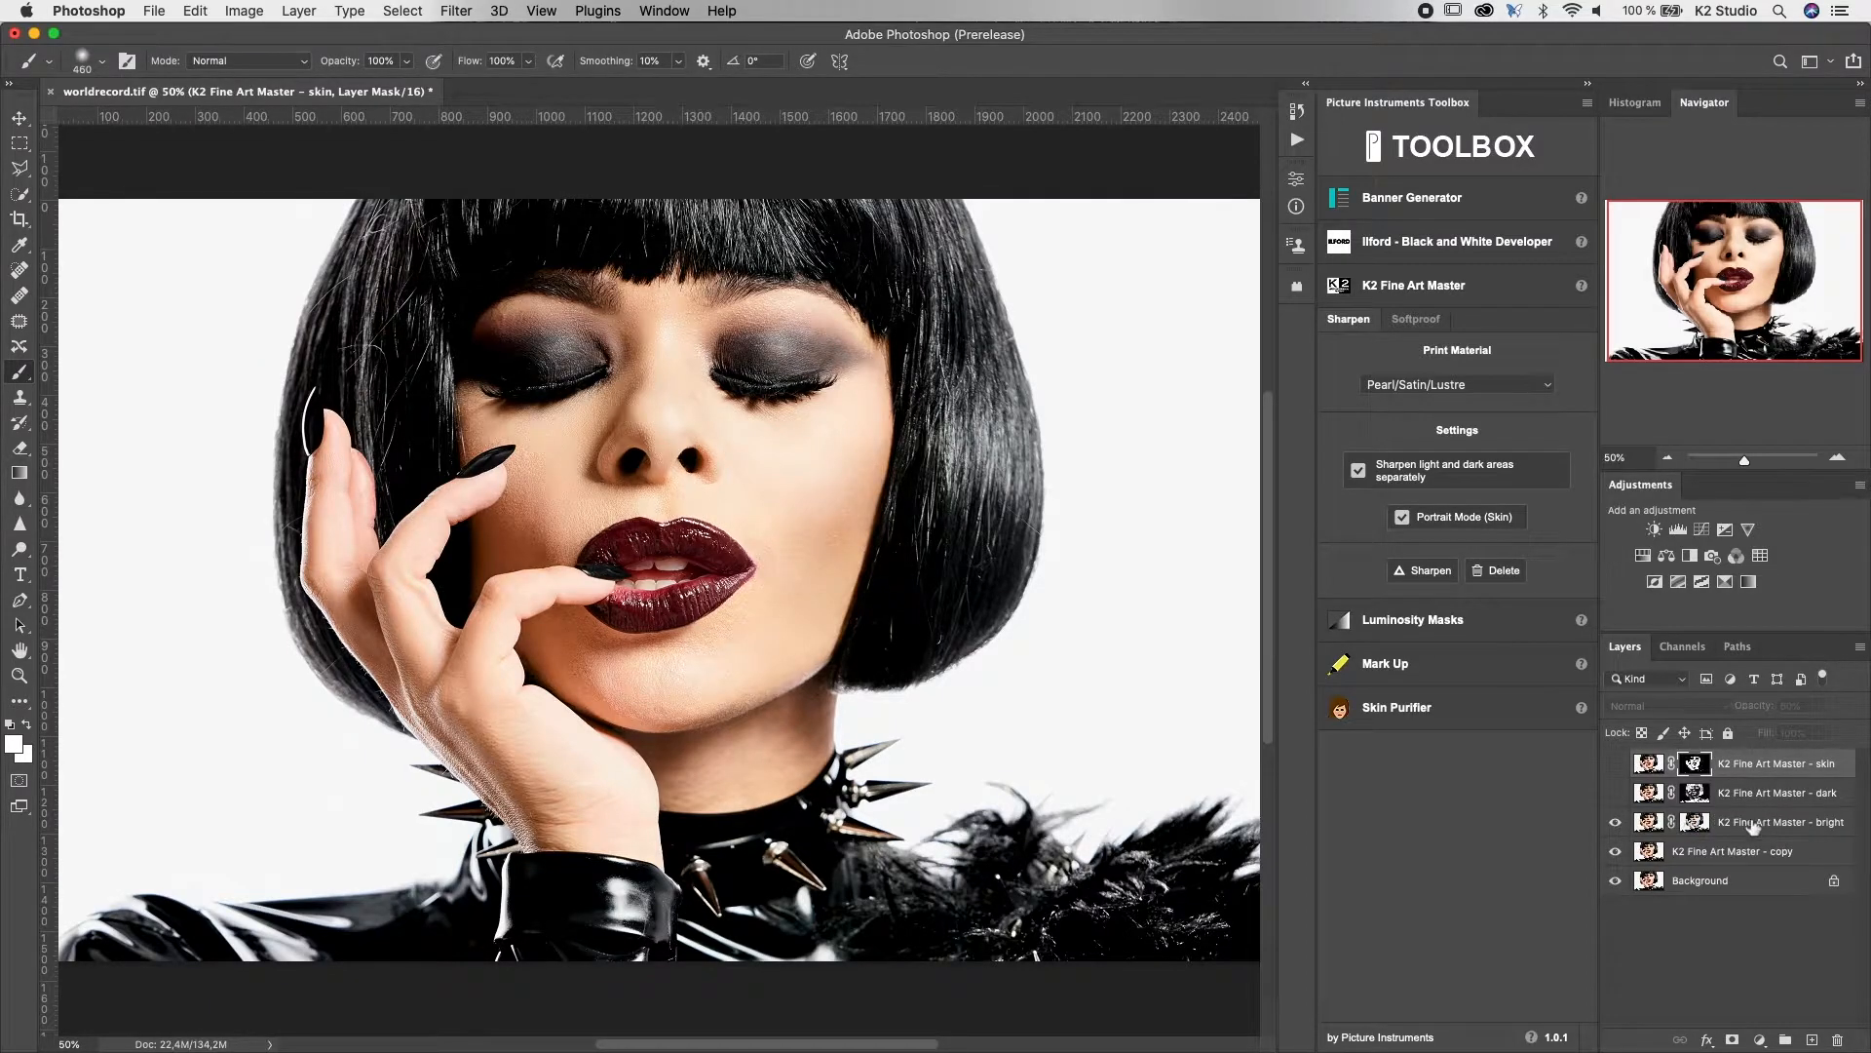
key(super+plus)
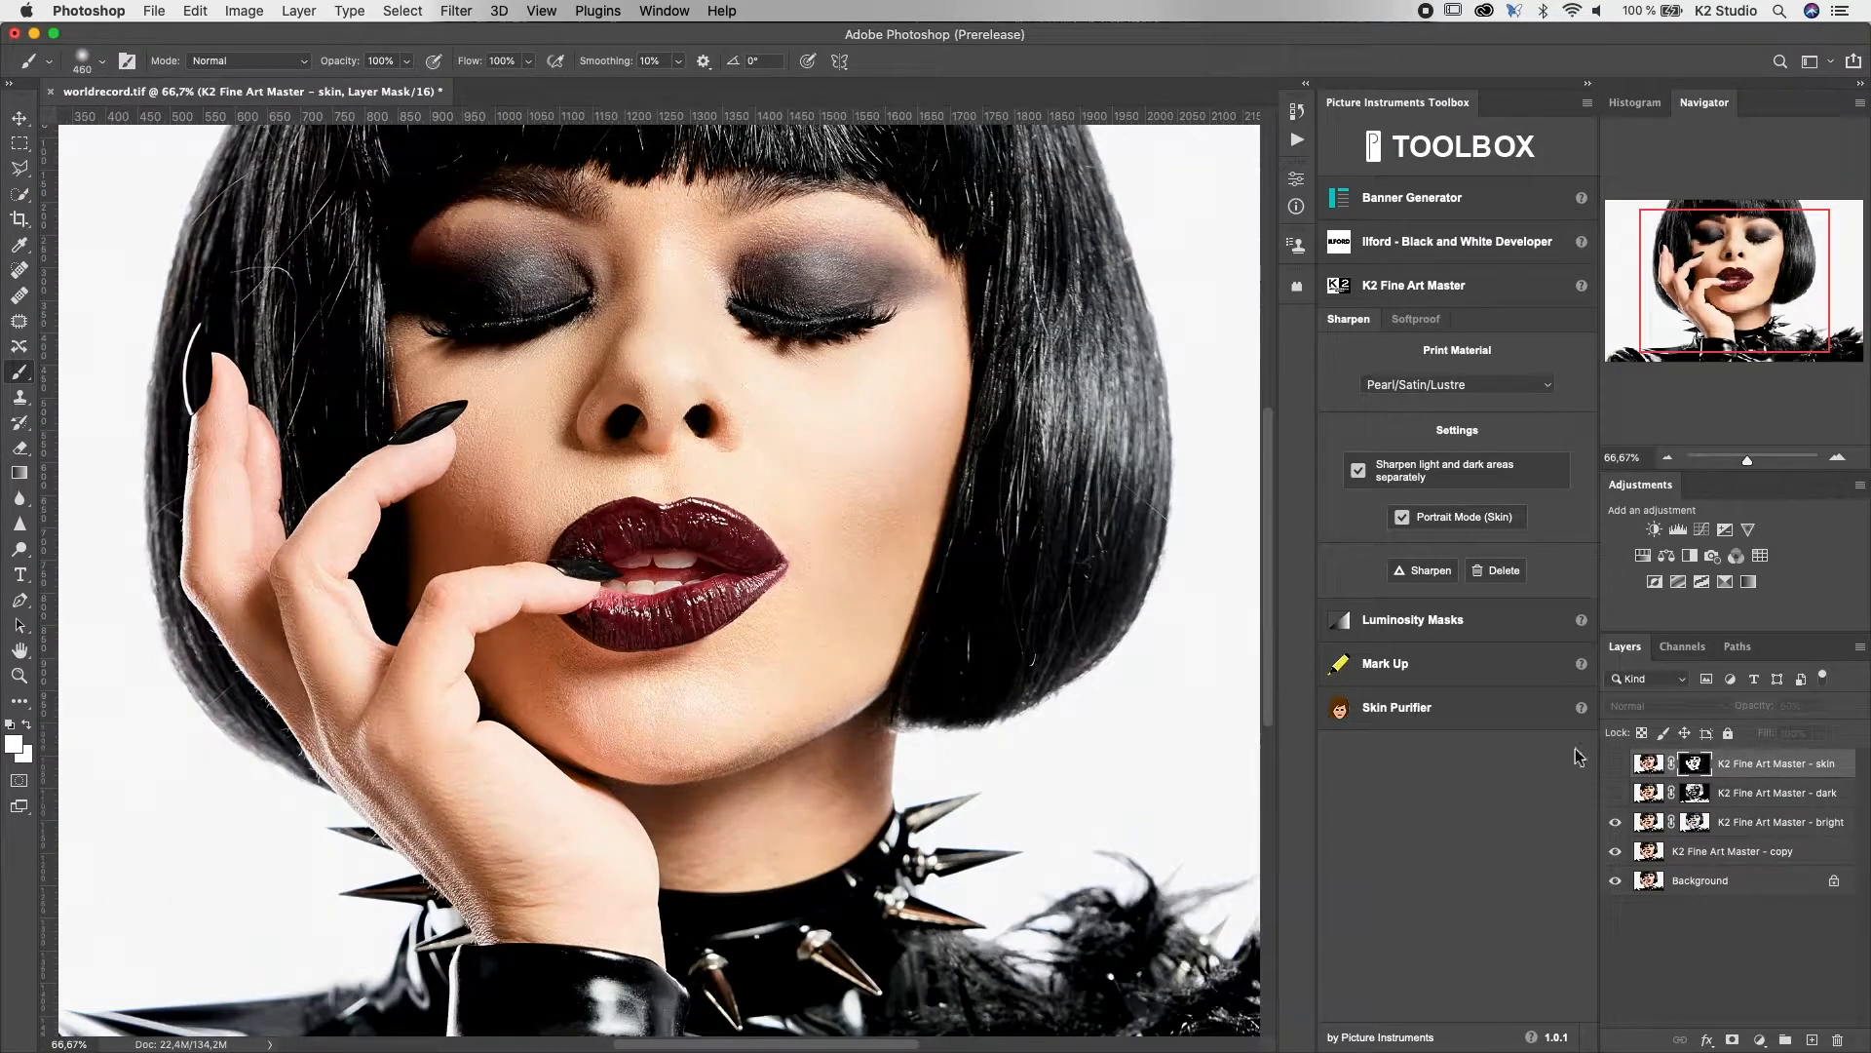
scroll(1167, 646, up, 1)
scroll(1168, 646, up, 1)
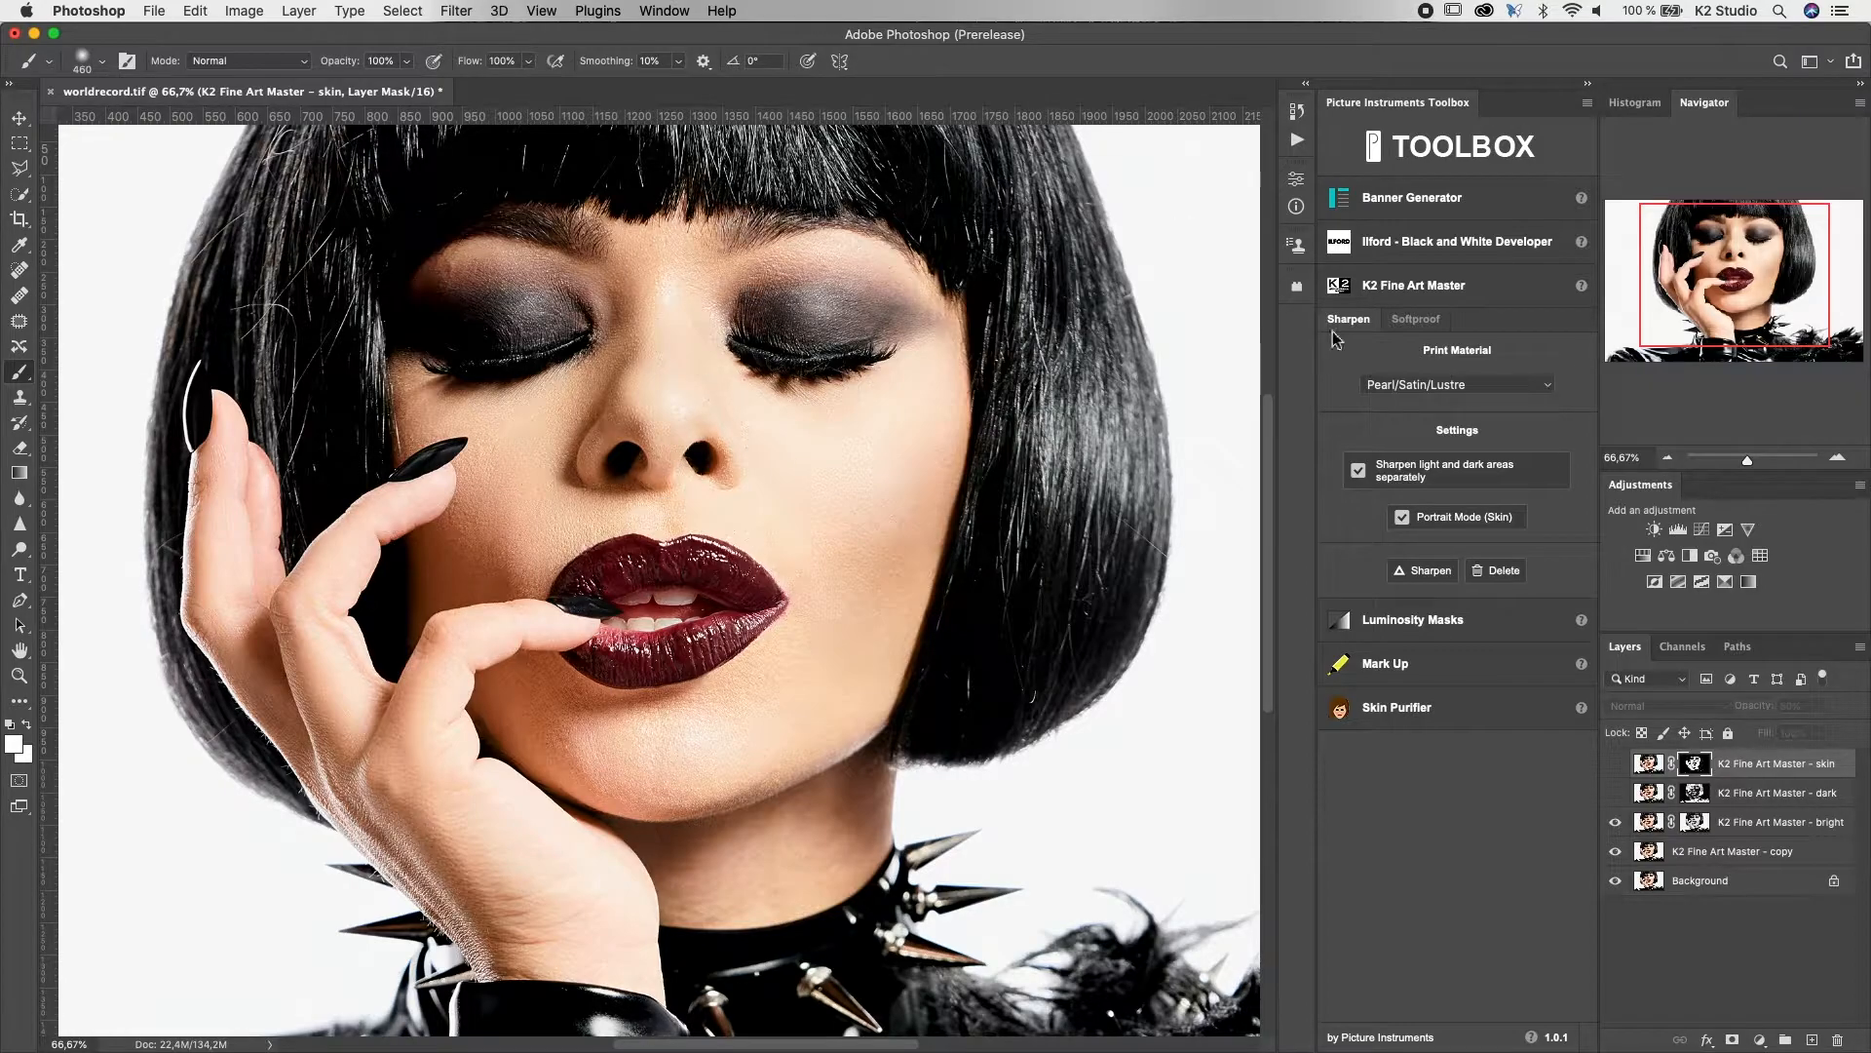
Adjust the opacity of the K2 Fine Art Master - bright layer
click(1801, 824)
click(1818, 709)
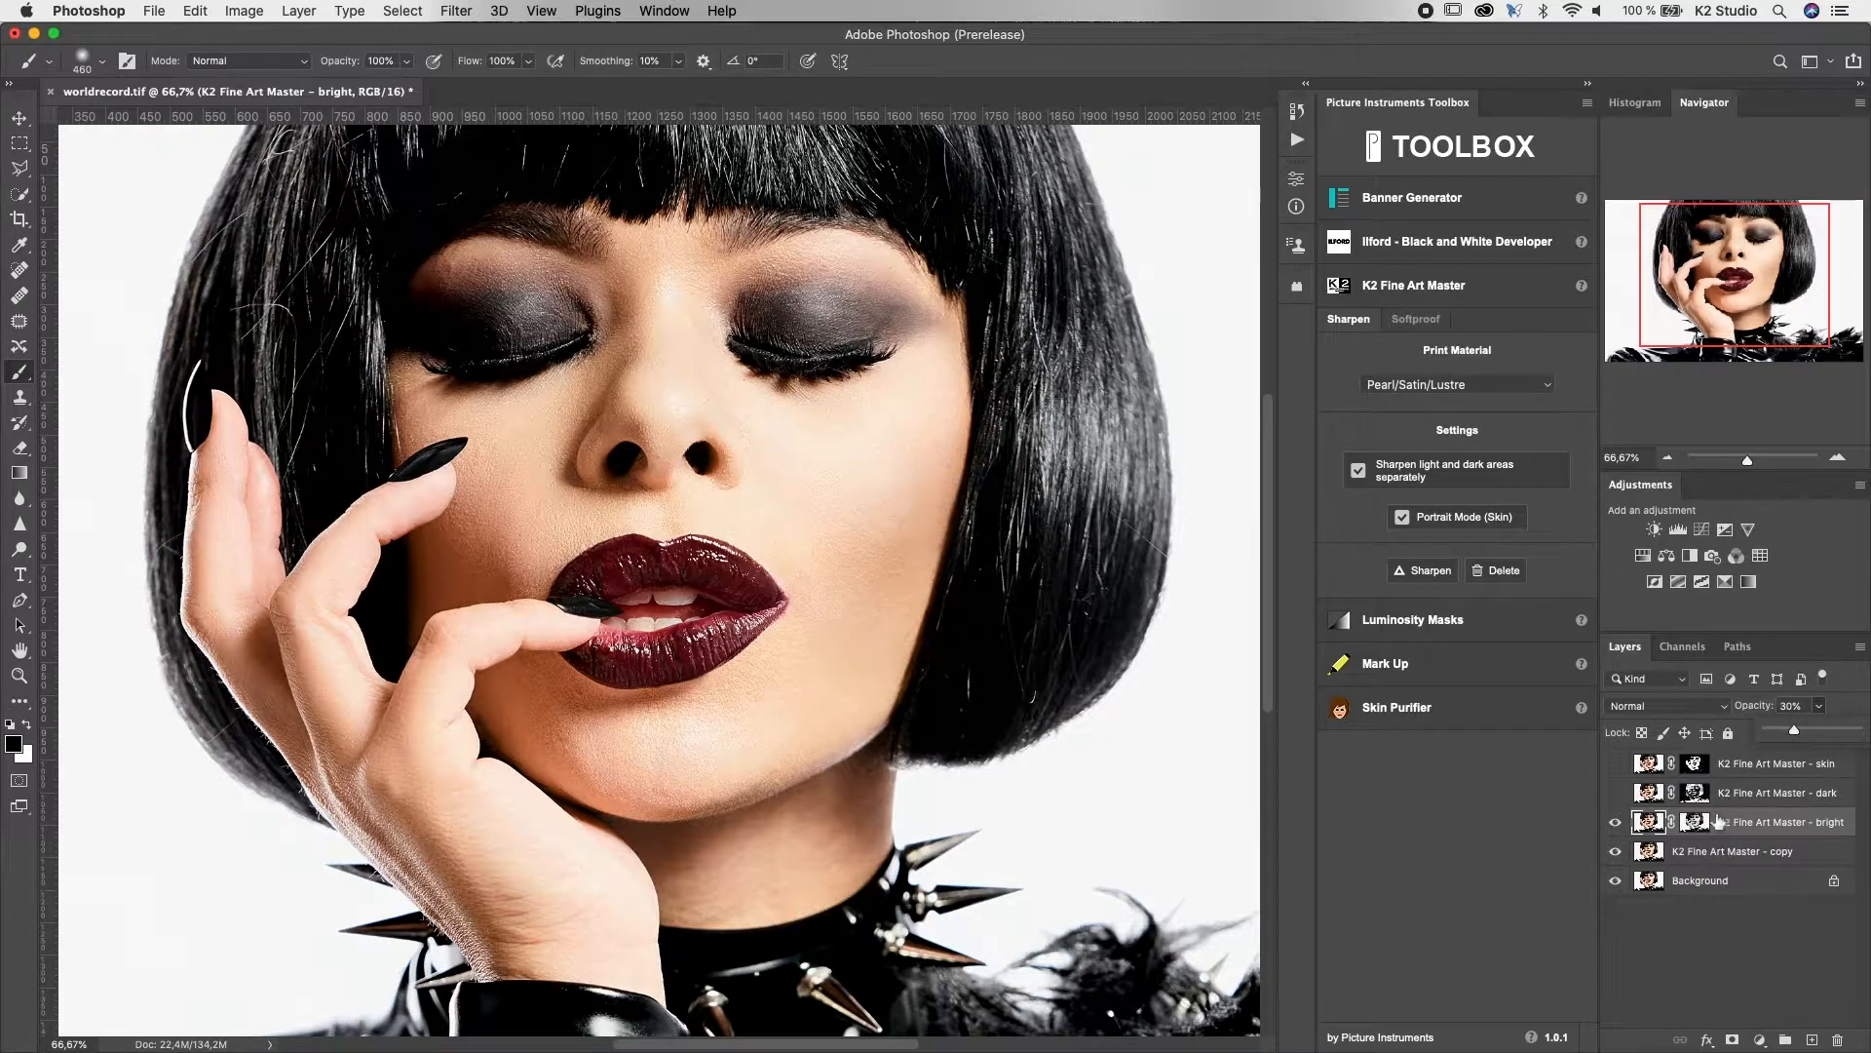
mouse_move(1796, 736)
mouse_down()
mouse_move(1769, 733)
mouse_move(1831, 721)
mouse_move(1798, 732)
mouse_up()
Show the K2 Fine Art Master - dark layer, compare its effect on and off, and set its opacity to 72%
click(1754, 797)
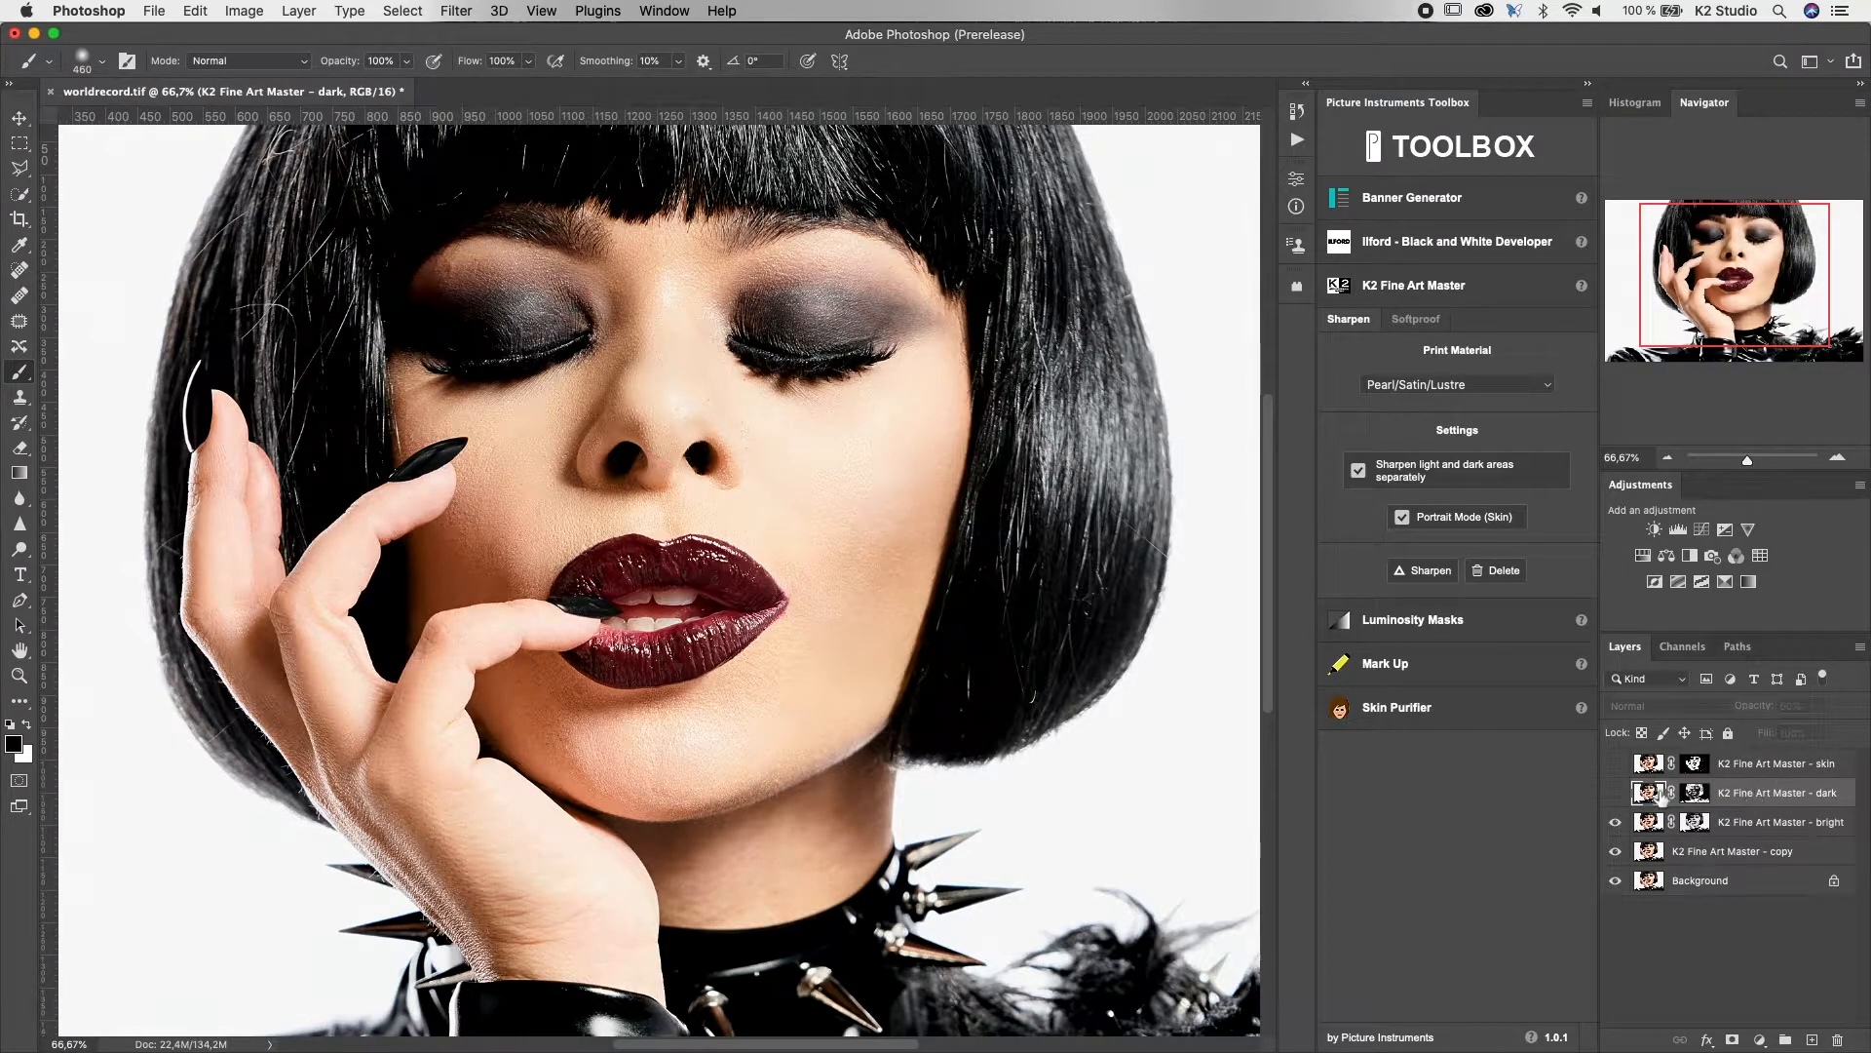
click(1615, 792)
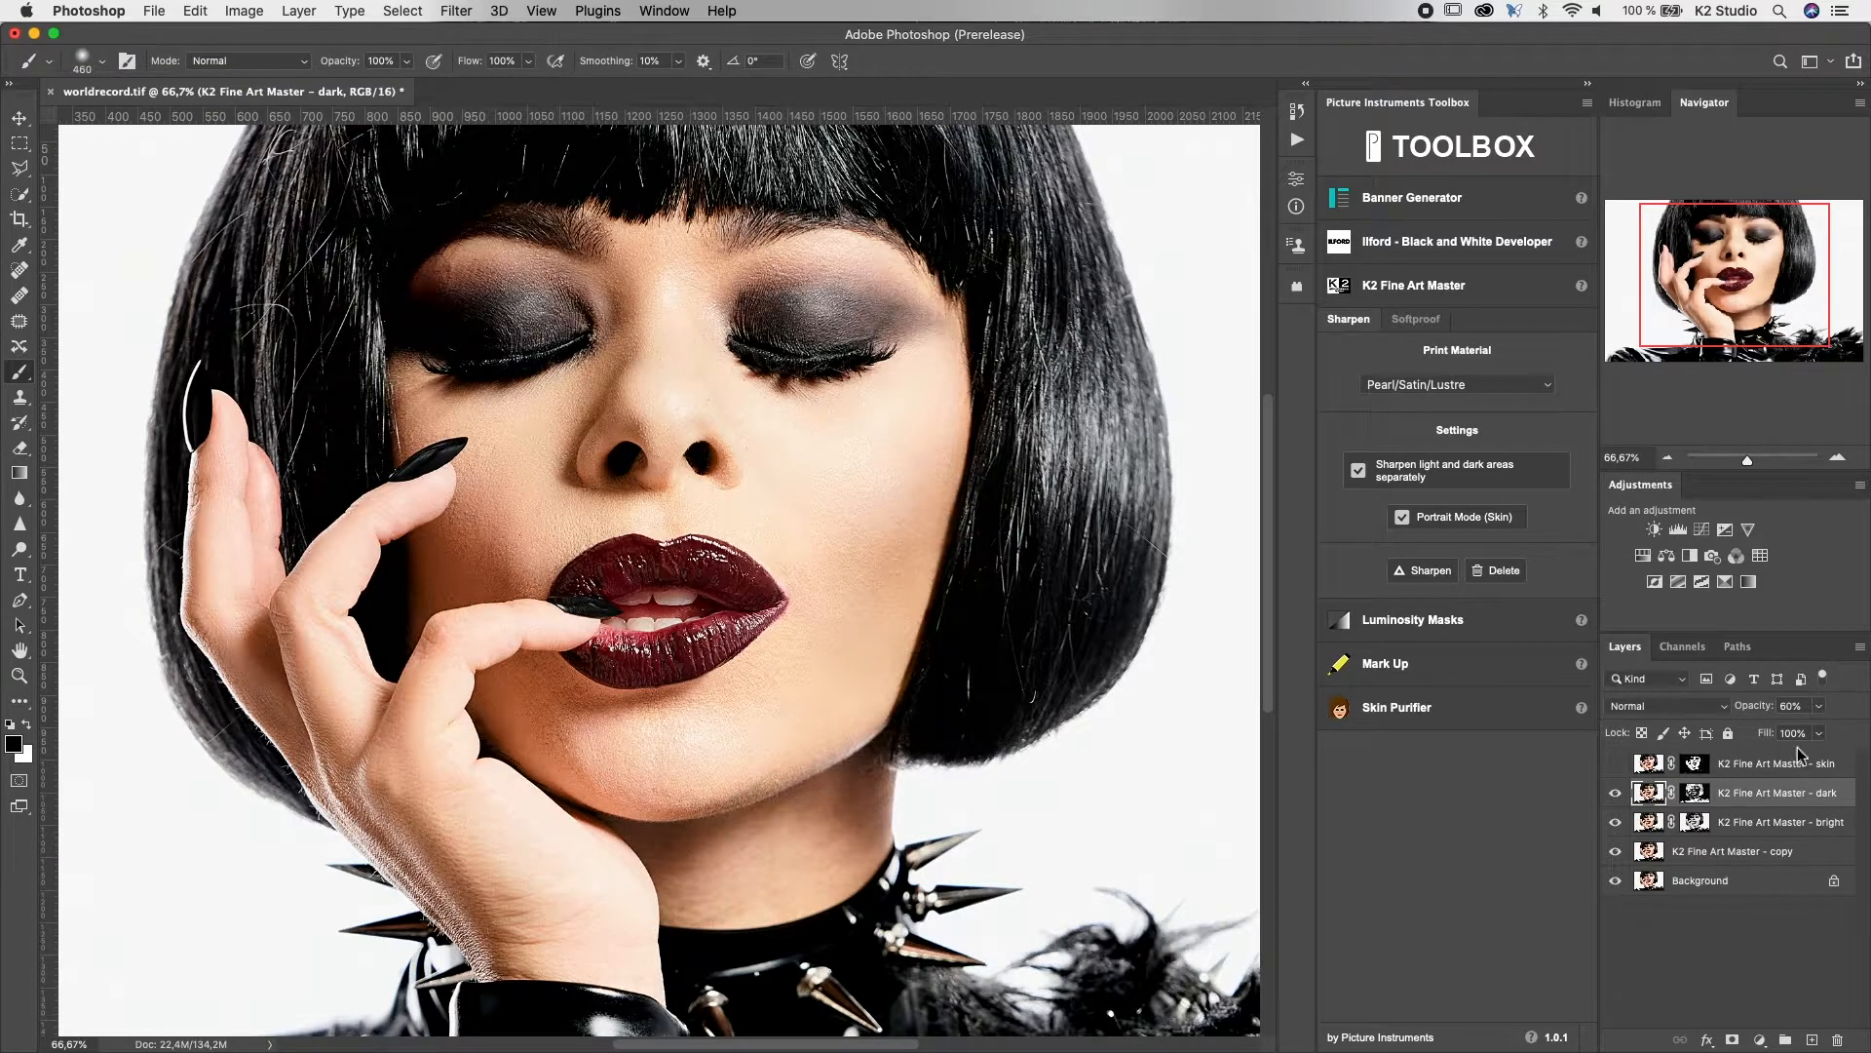
click(1615, 792)
click(1615, 792)
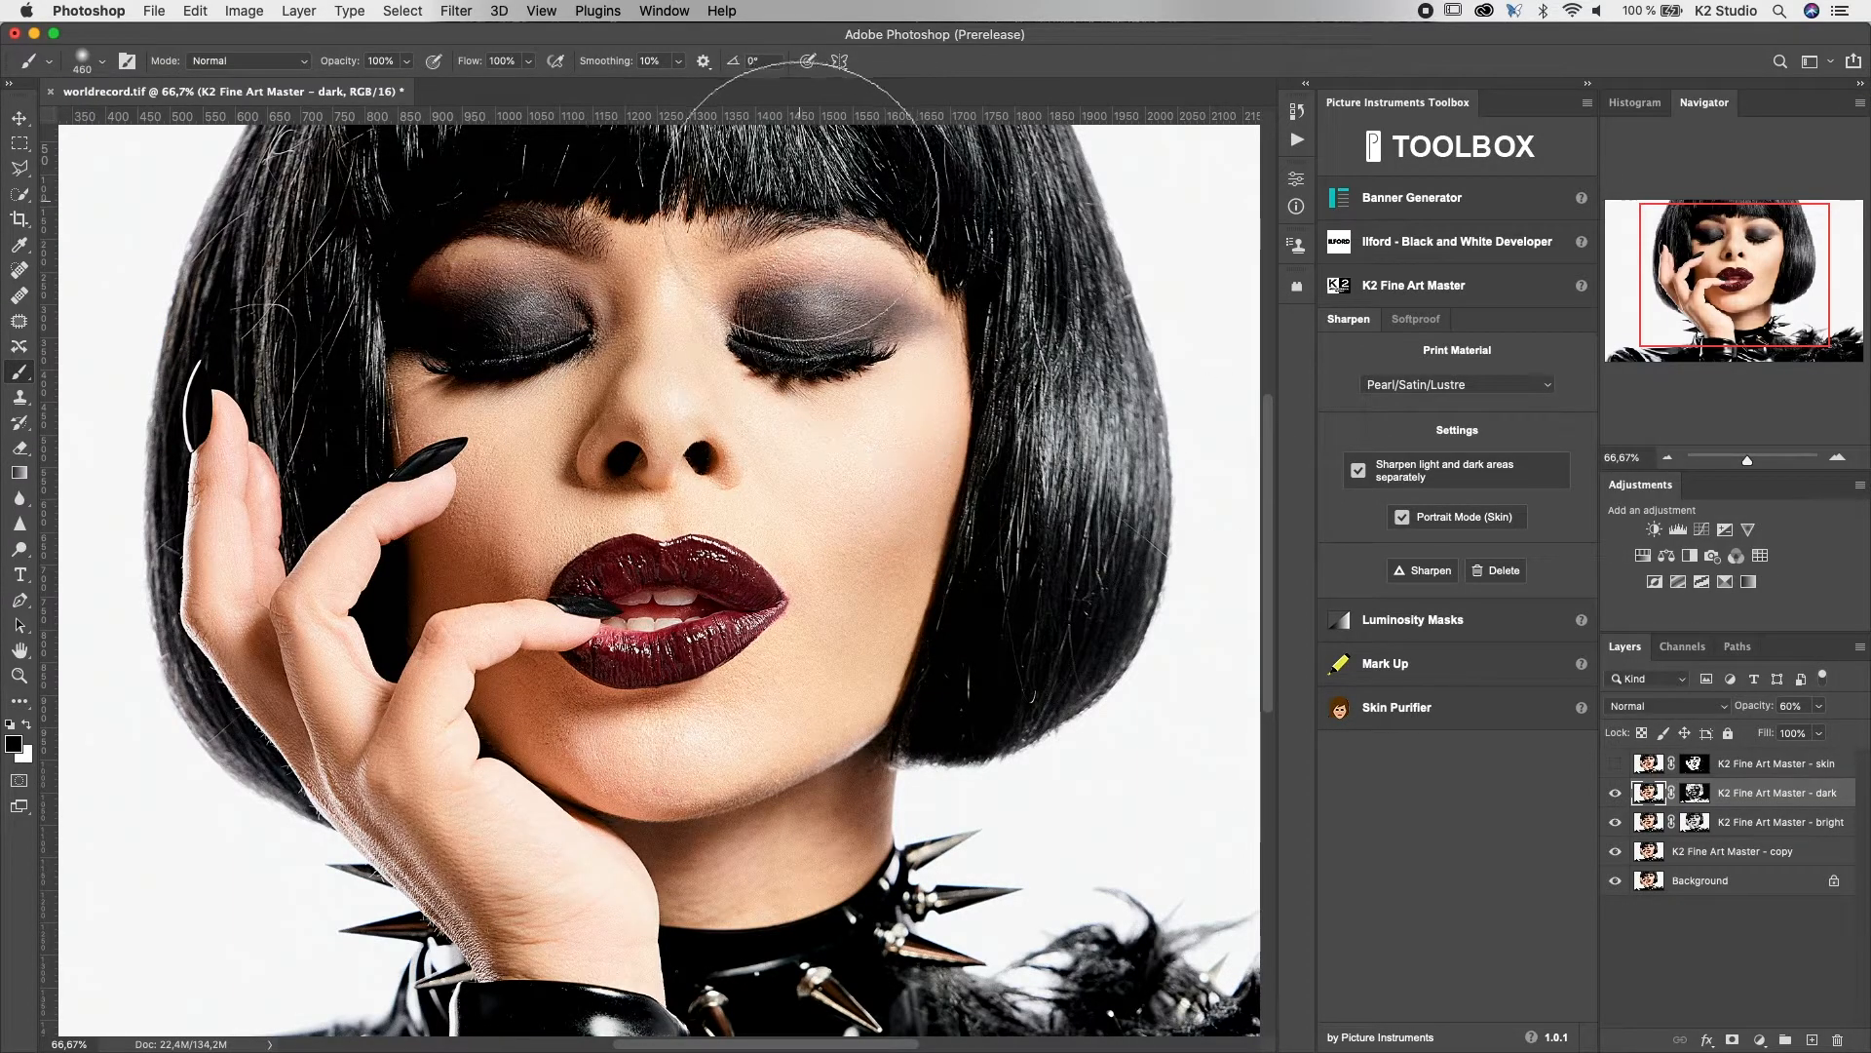
click(1819, 733)
mouse_move(1818, 738)
mouse_down()
mouse_move(1748, 744)
mouse_move(1834, 747)
mouse_up()
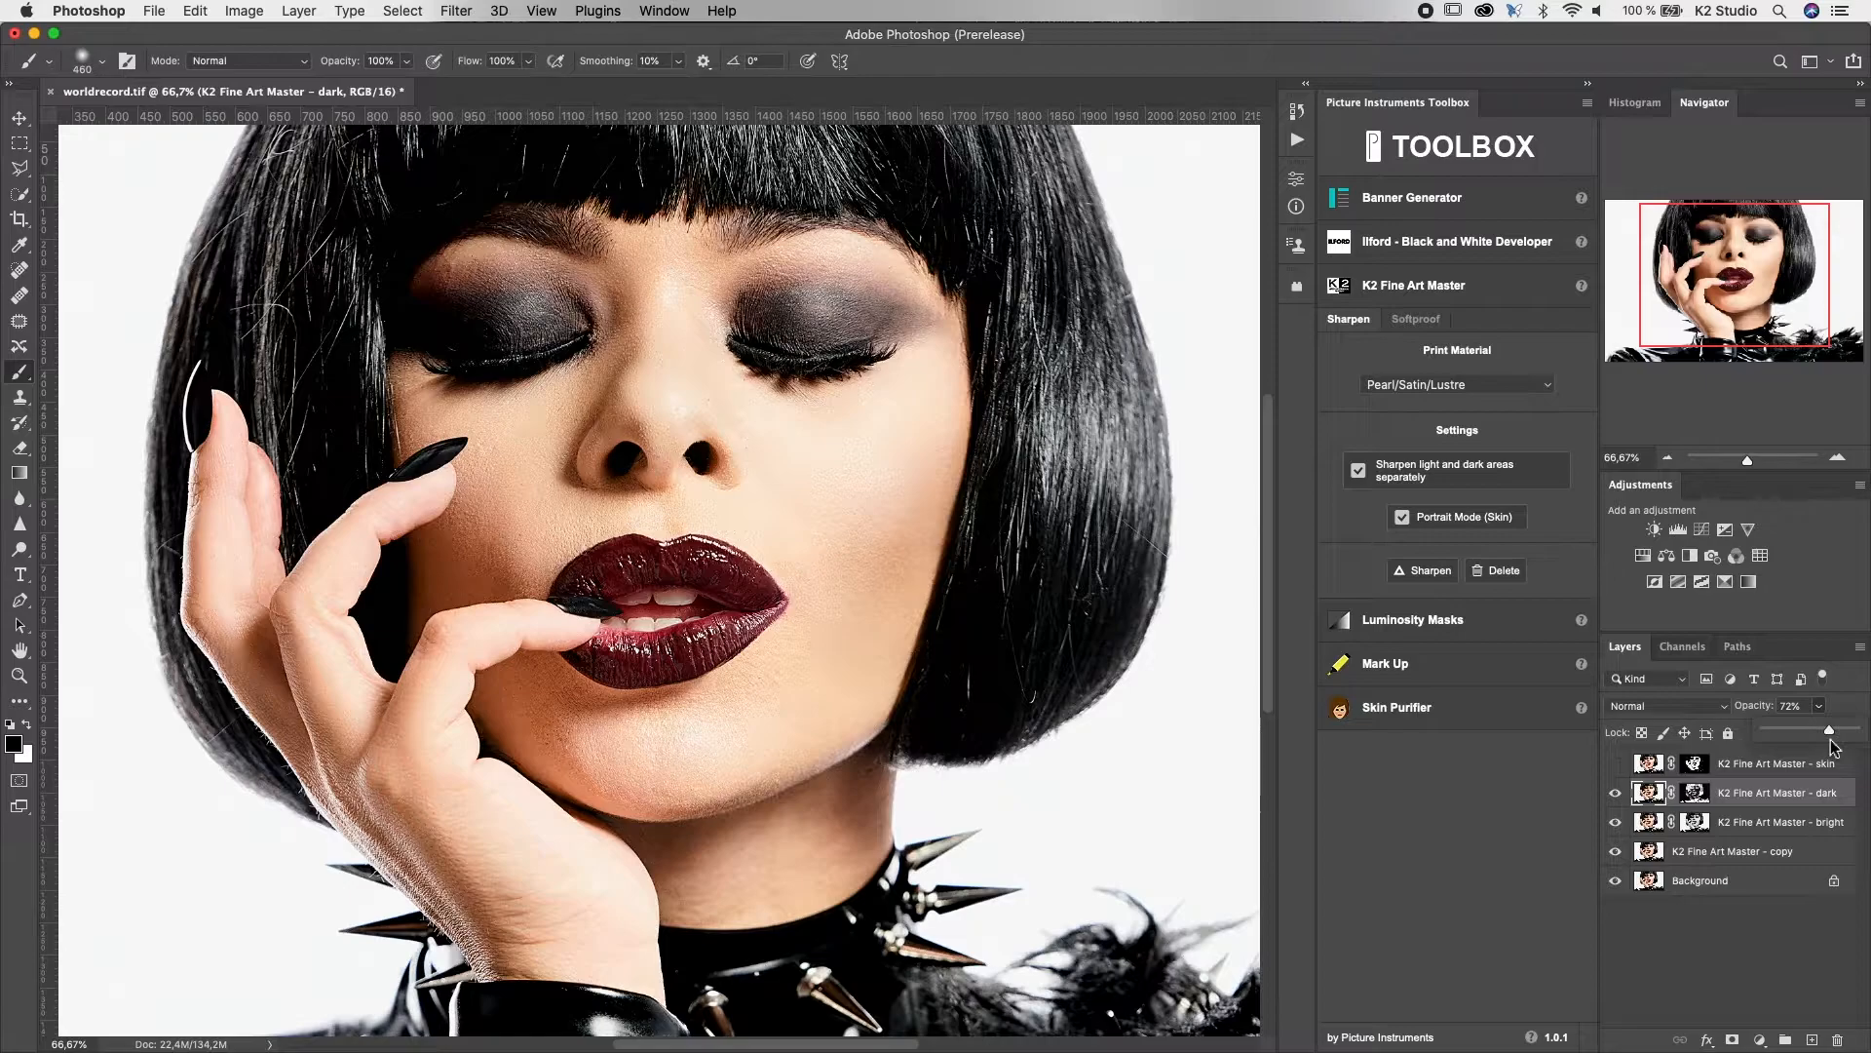
Show the K2 Fine Art Master - skin layer and make it the active layer
click(1615, 765)
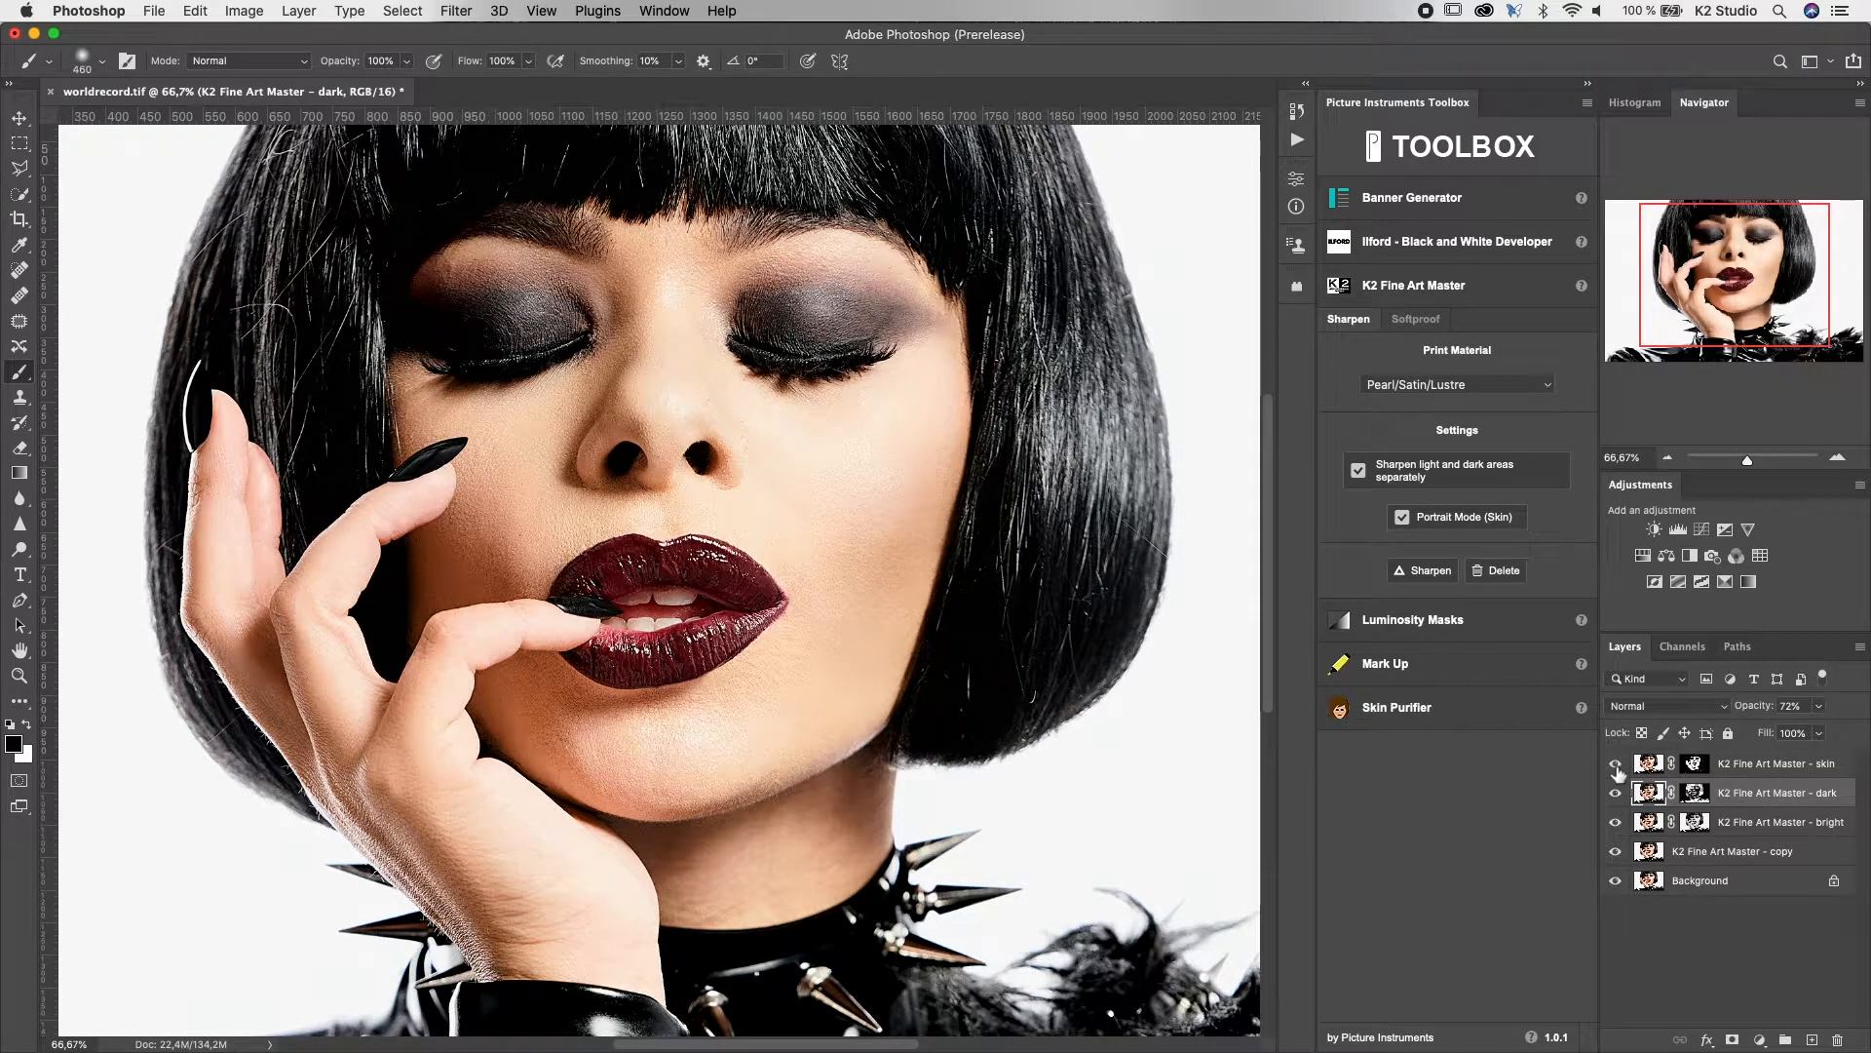
click(1796, 770)
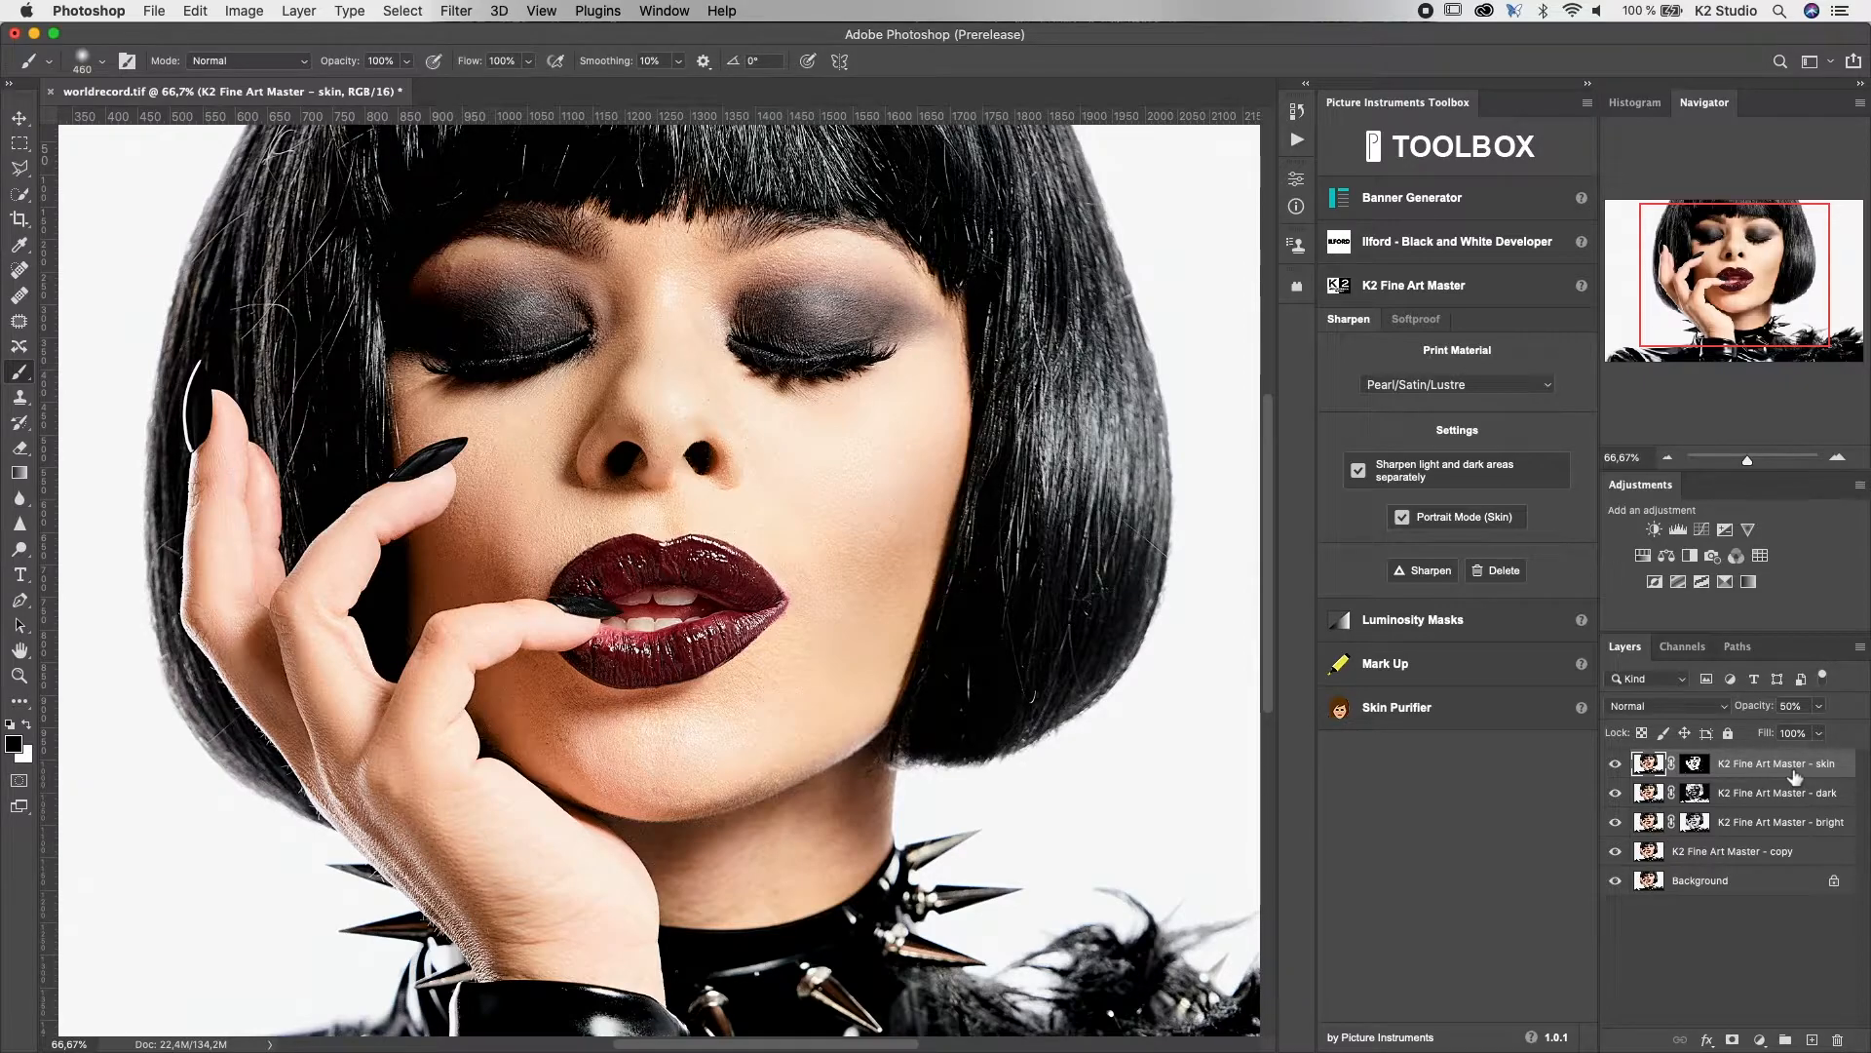
Softproof the sharpened image with the Perceptive rendering priority
click(1419, 322)
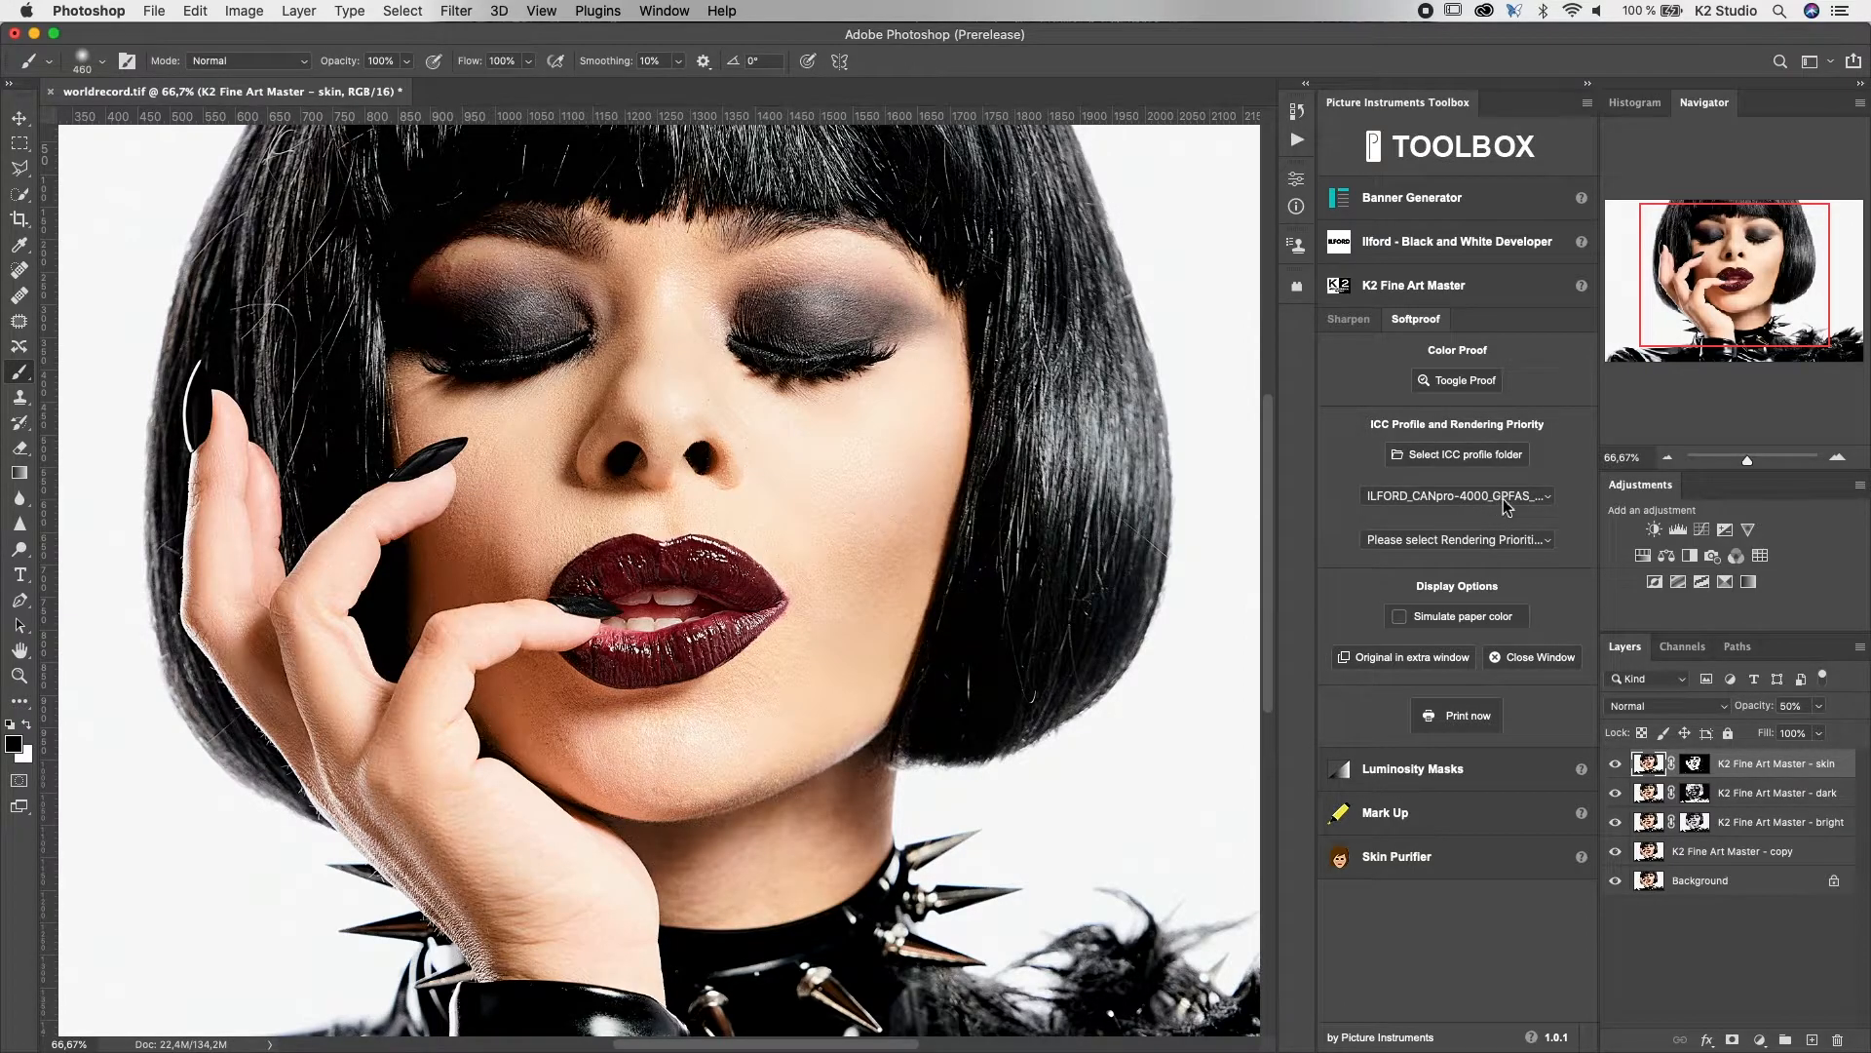
click(1462, 539)
click(1449, 558)
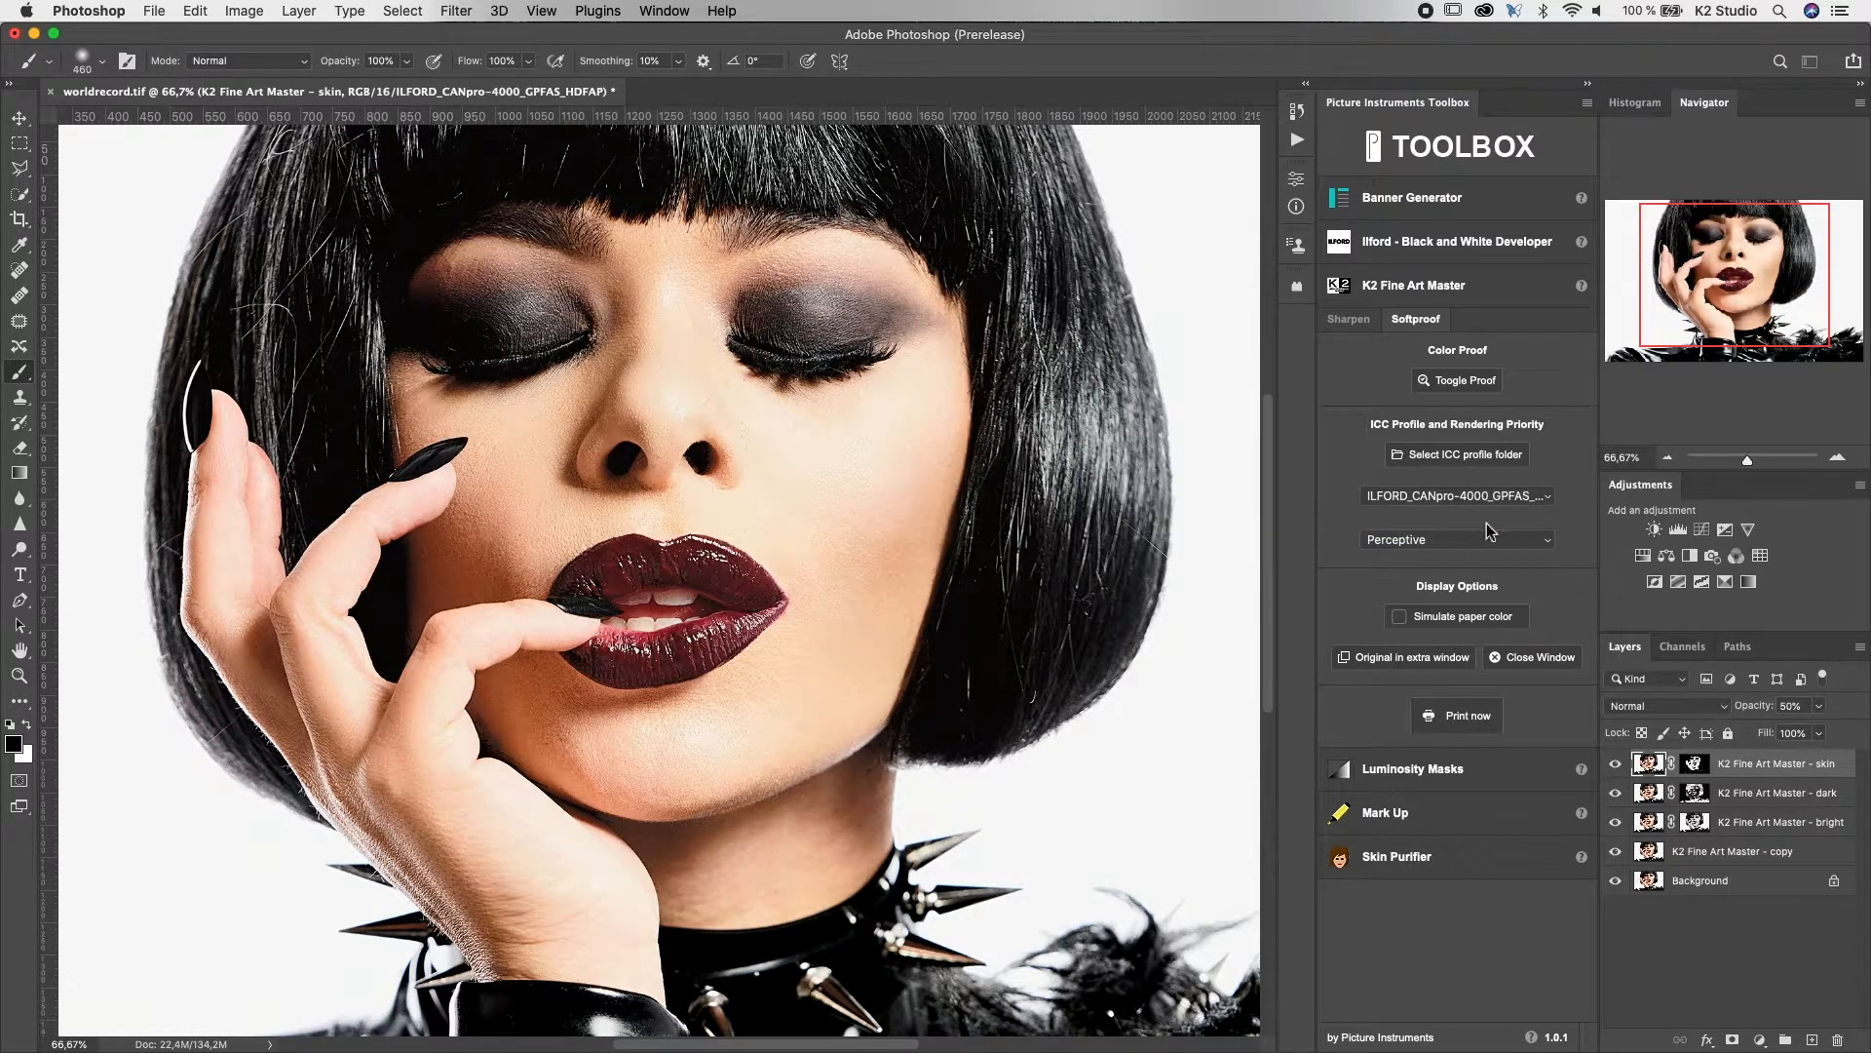
Review the print settings for the ILFORD_CANpro-4000_GPFAS_HDFAP softproof profile and close them without printing
click(1464, 719)
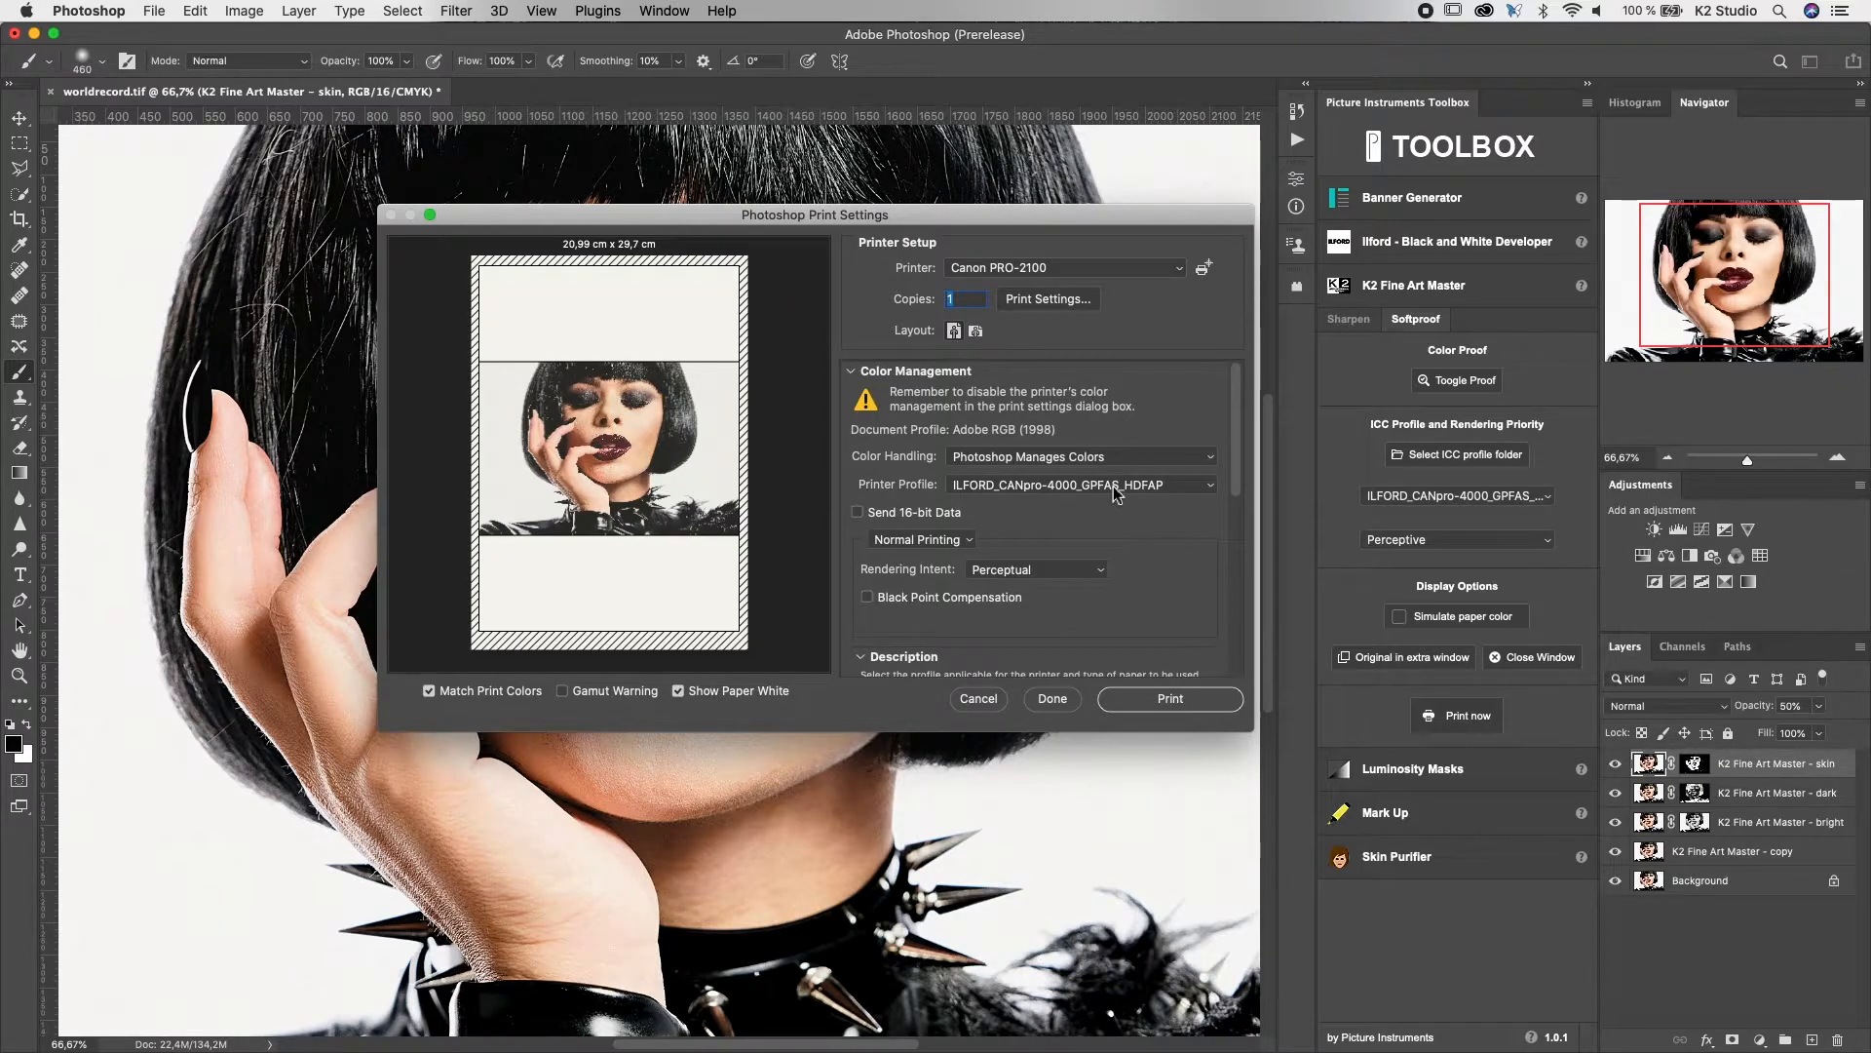
click(979, 698)
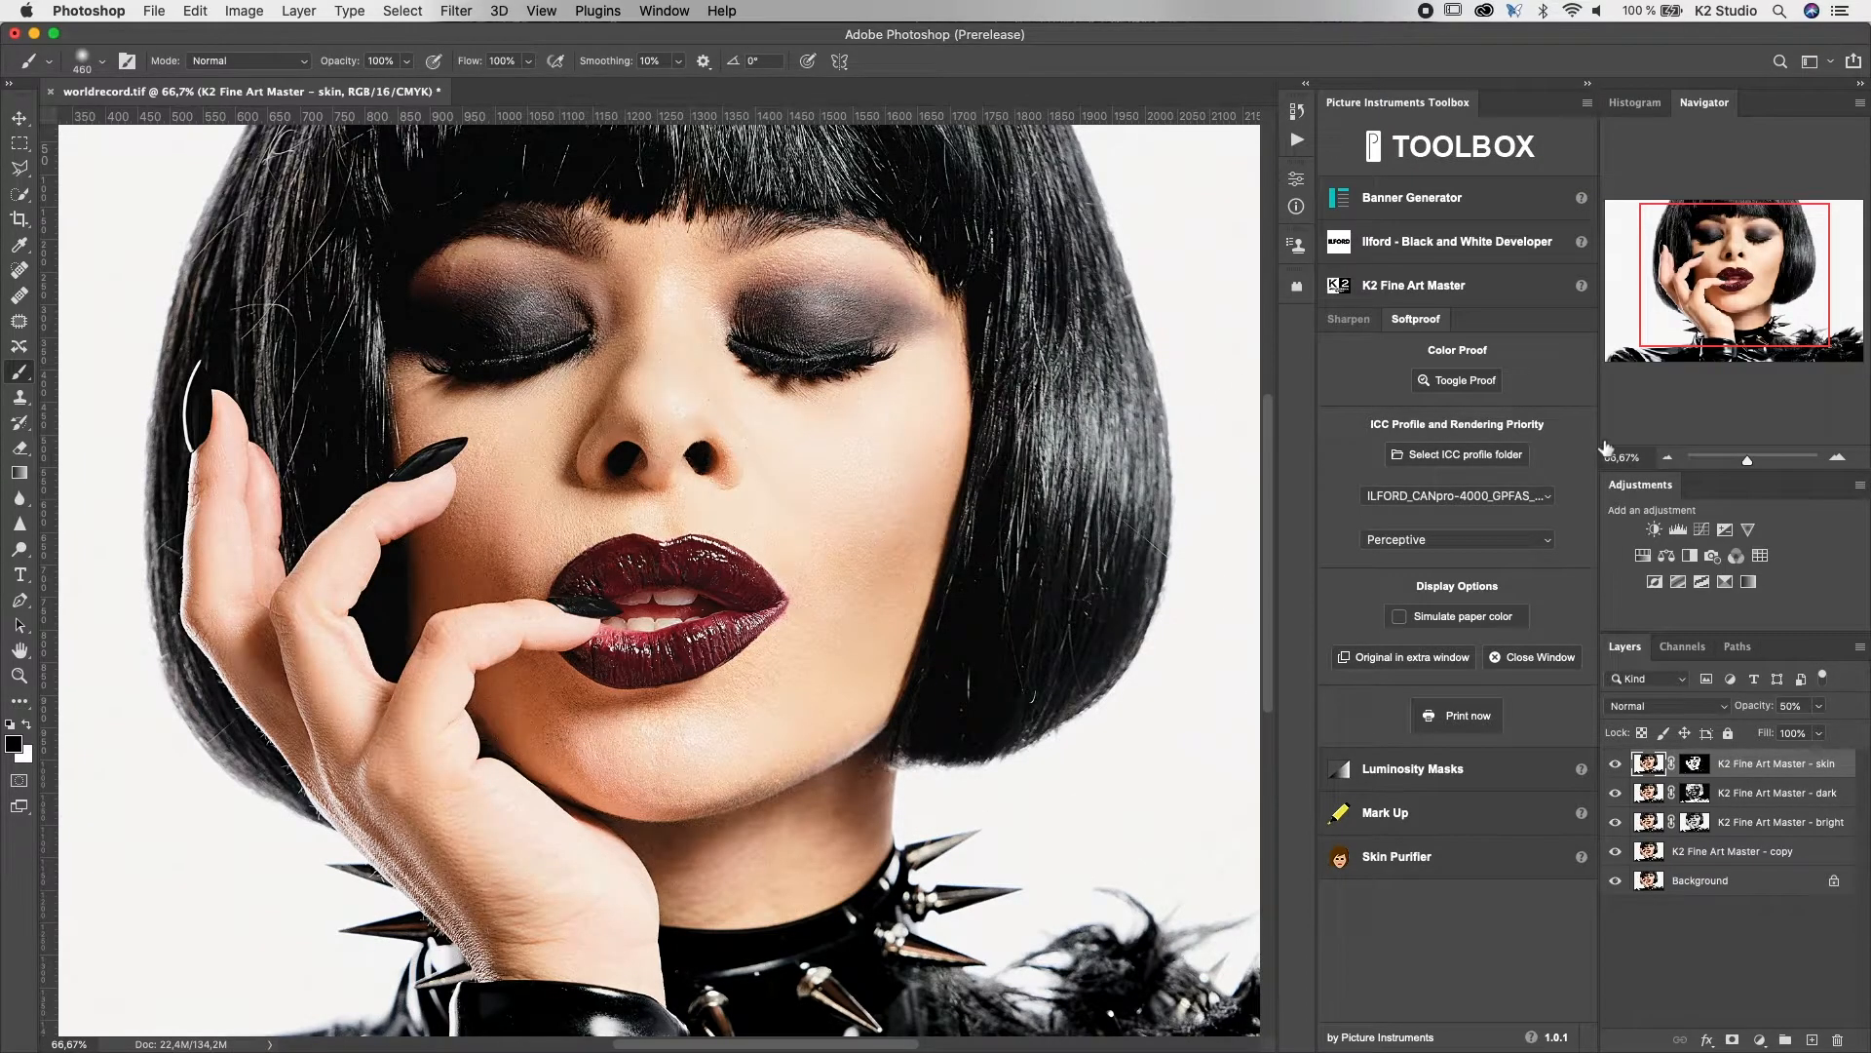
Switch the softproof's ICC profile to Ilfojet Synthetic MBK.icc and view the whole portrait at 50%
click(1494, 497)
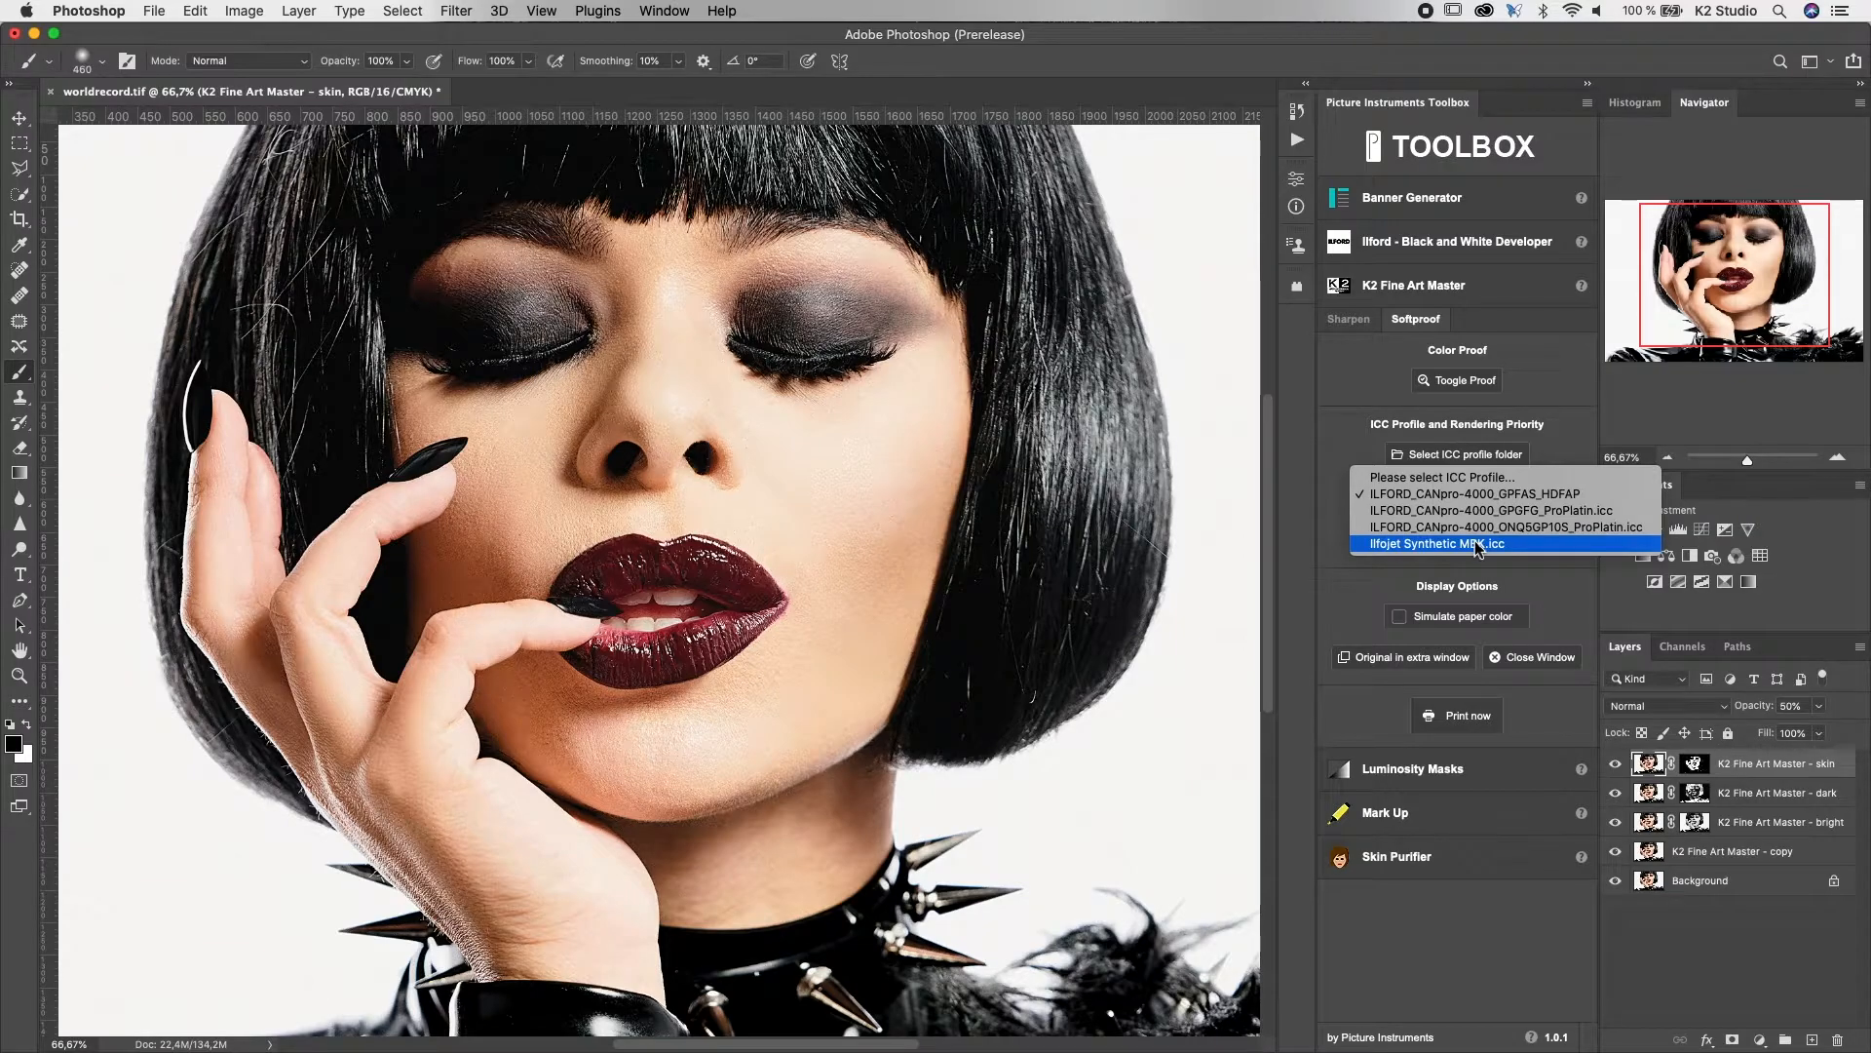
click(1478, 546)
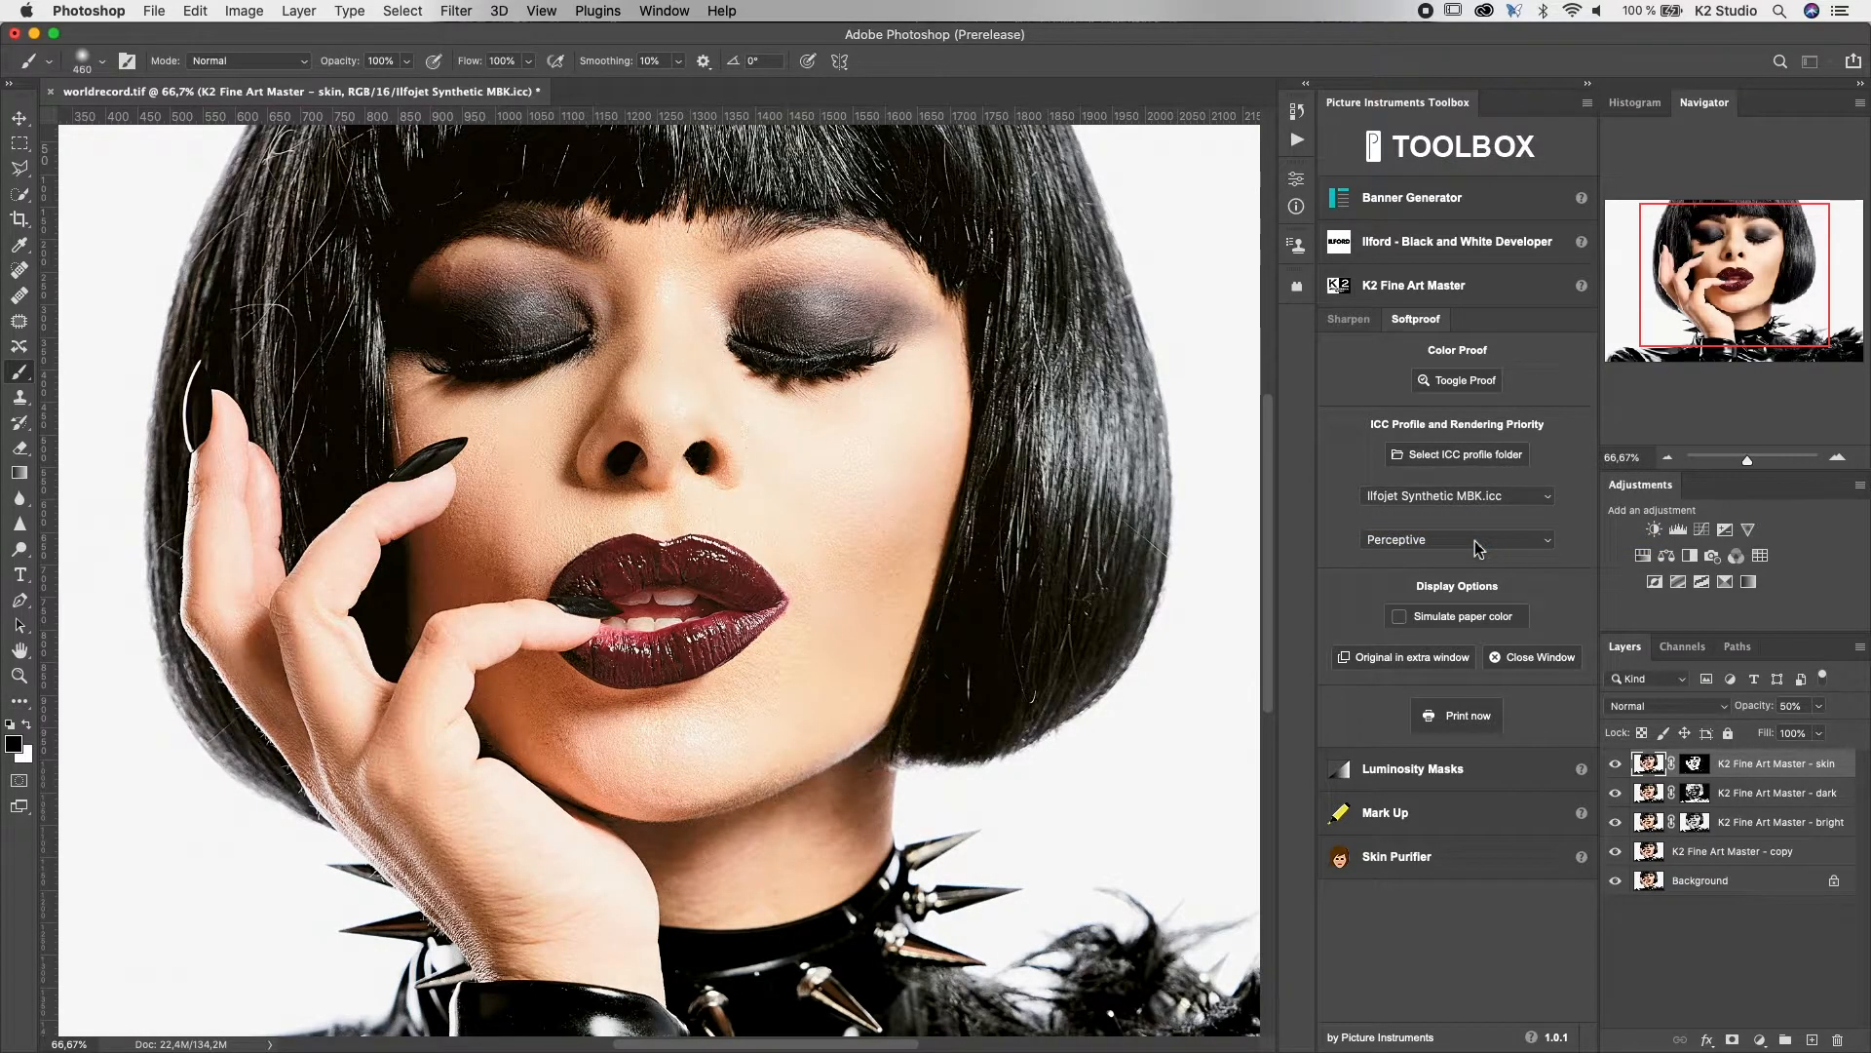
key(super+minus)
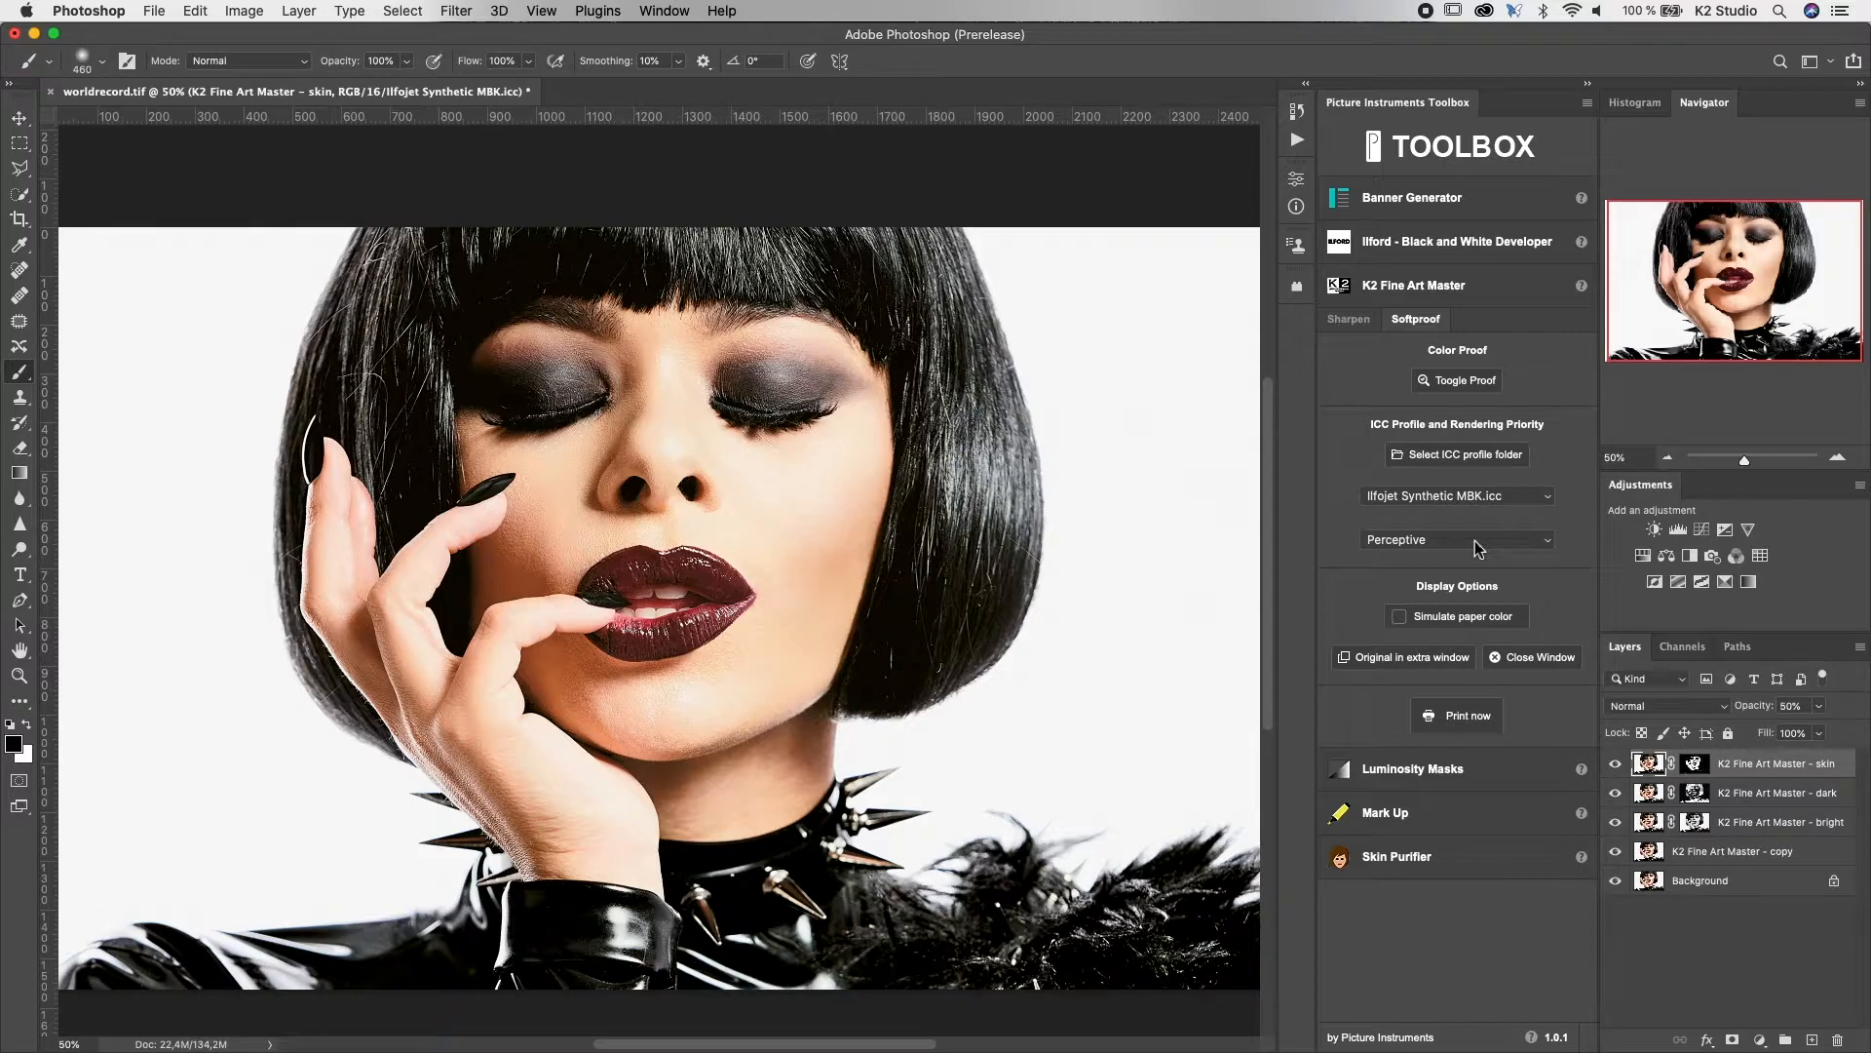
Compare the Relatively Colorimetric rendering priority with Perceptive on the softproof, returning to Perceptive
click(1449, 540)
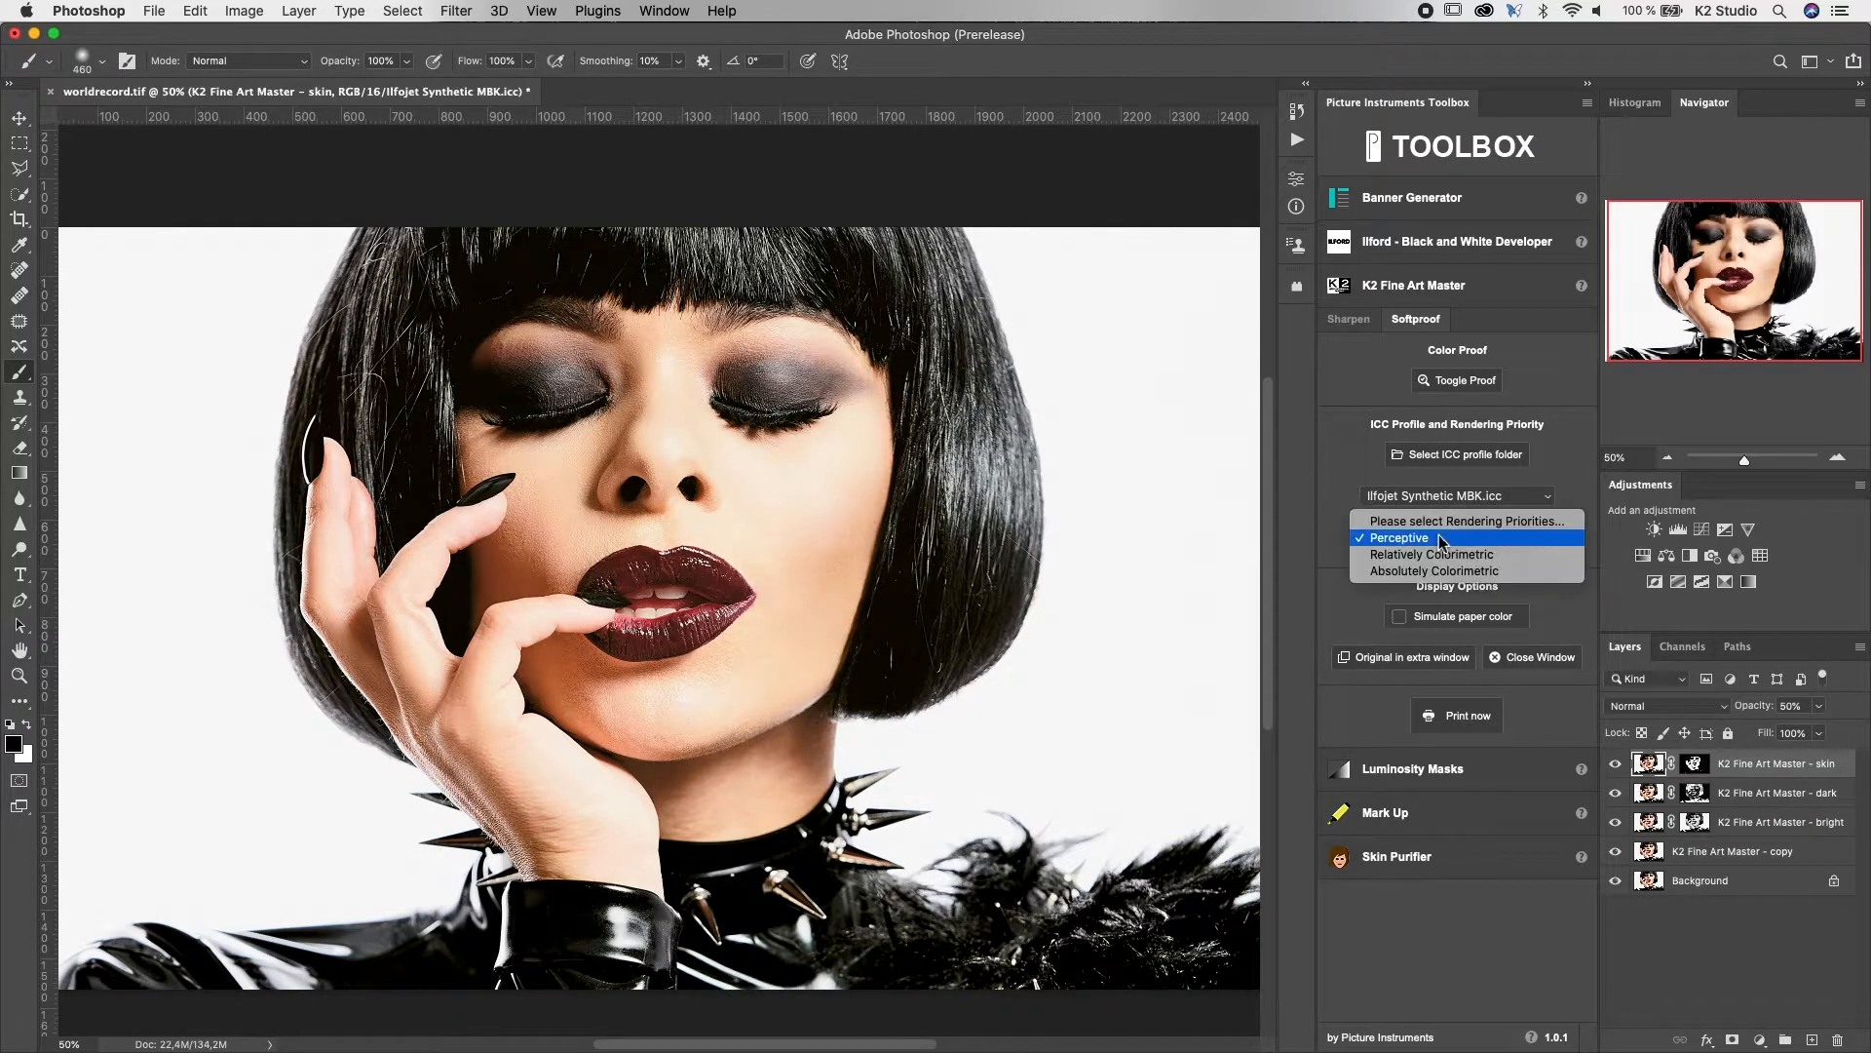
click(1436, 563)
click(1432, 540)
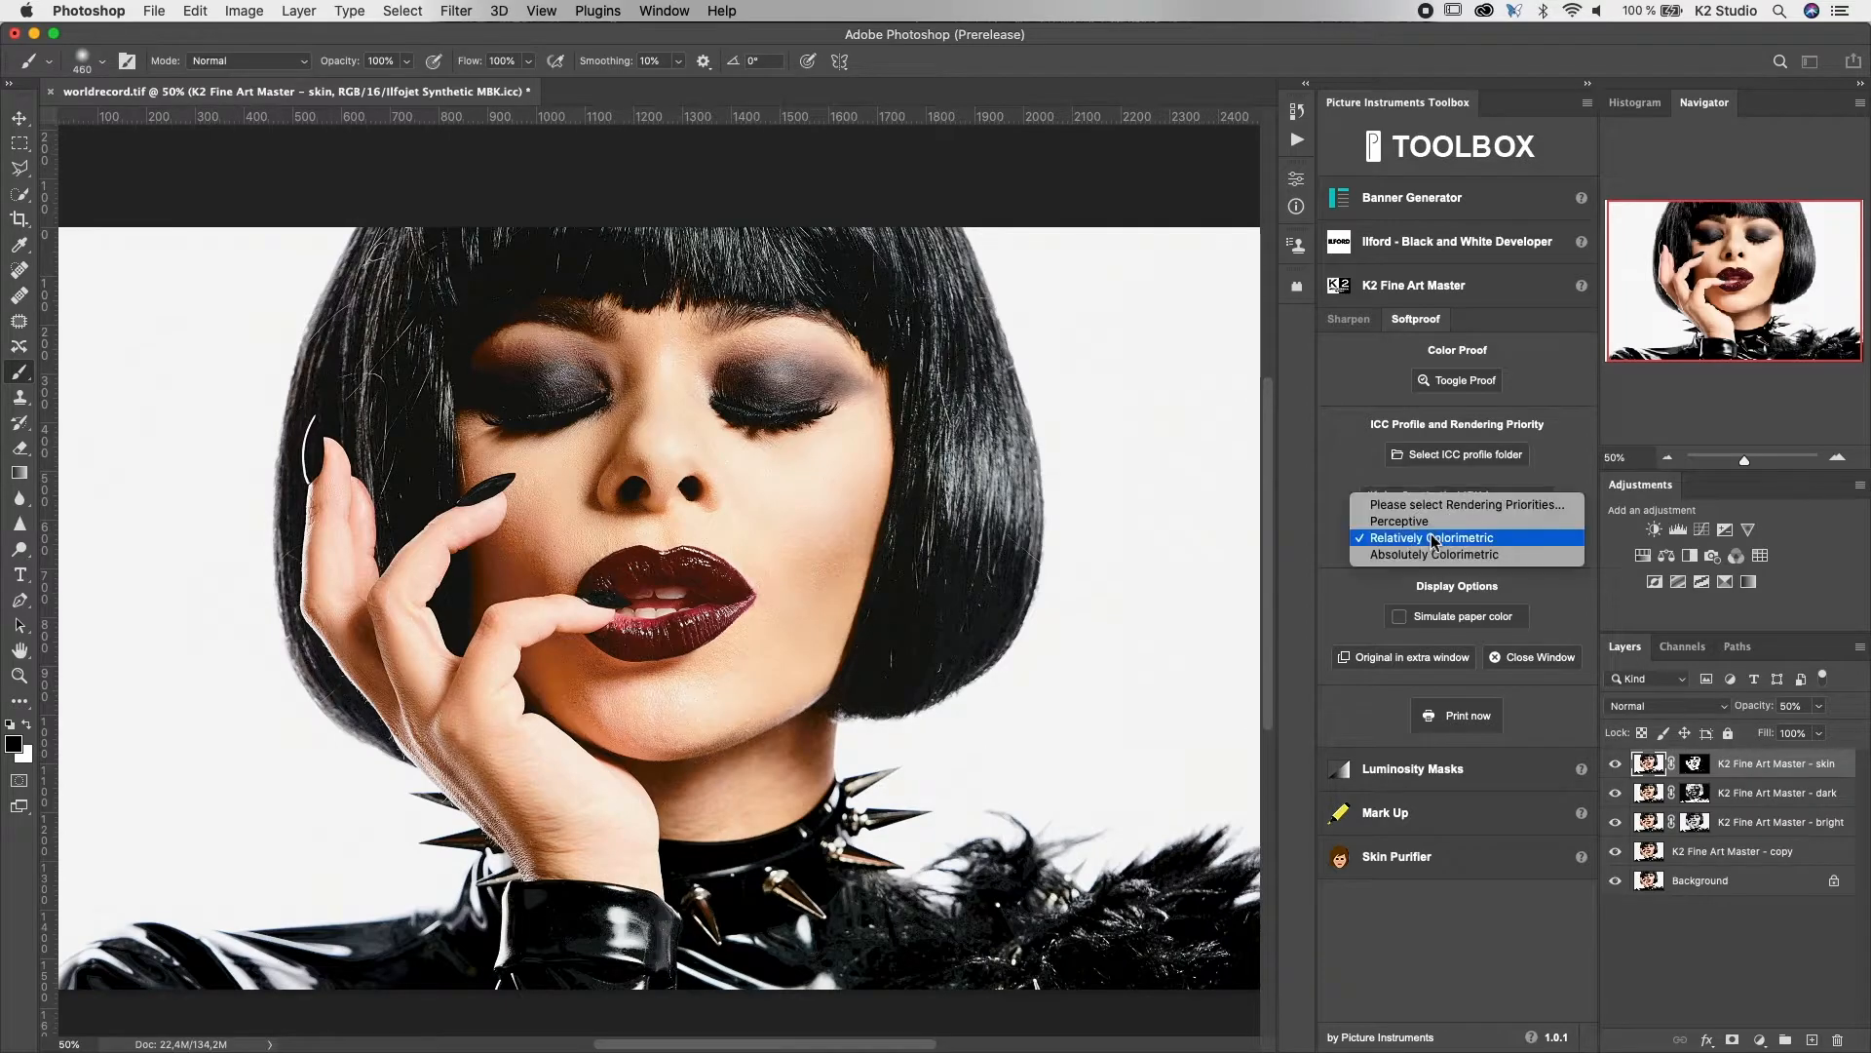
click(1429, 522)
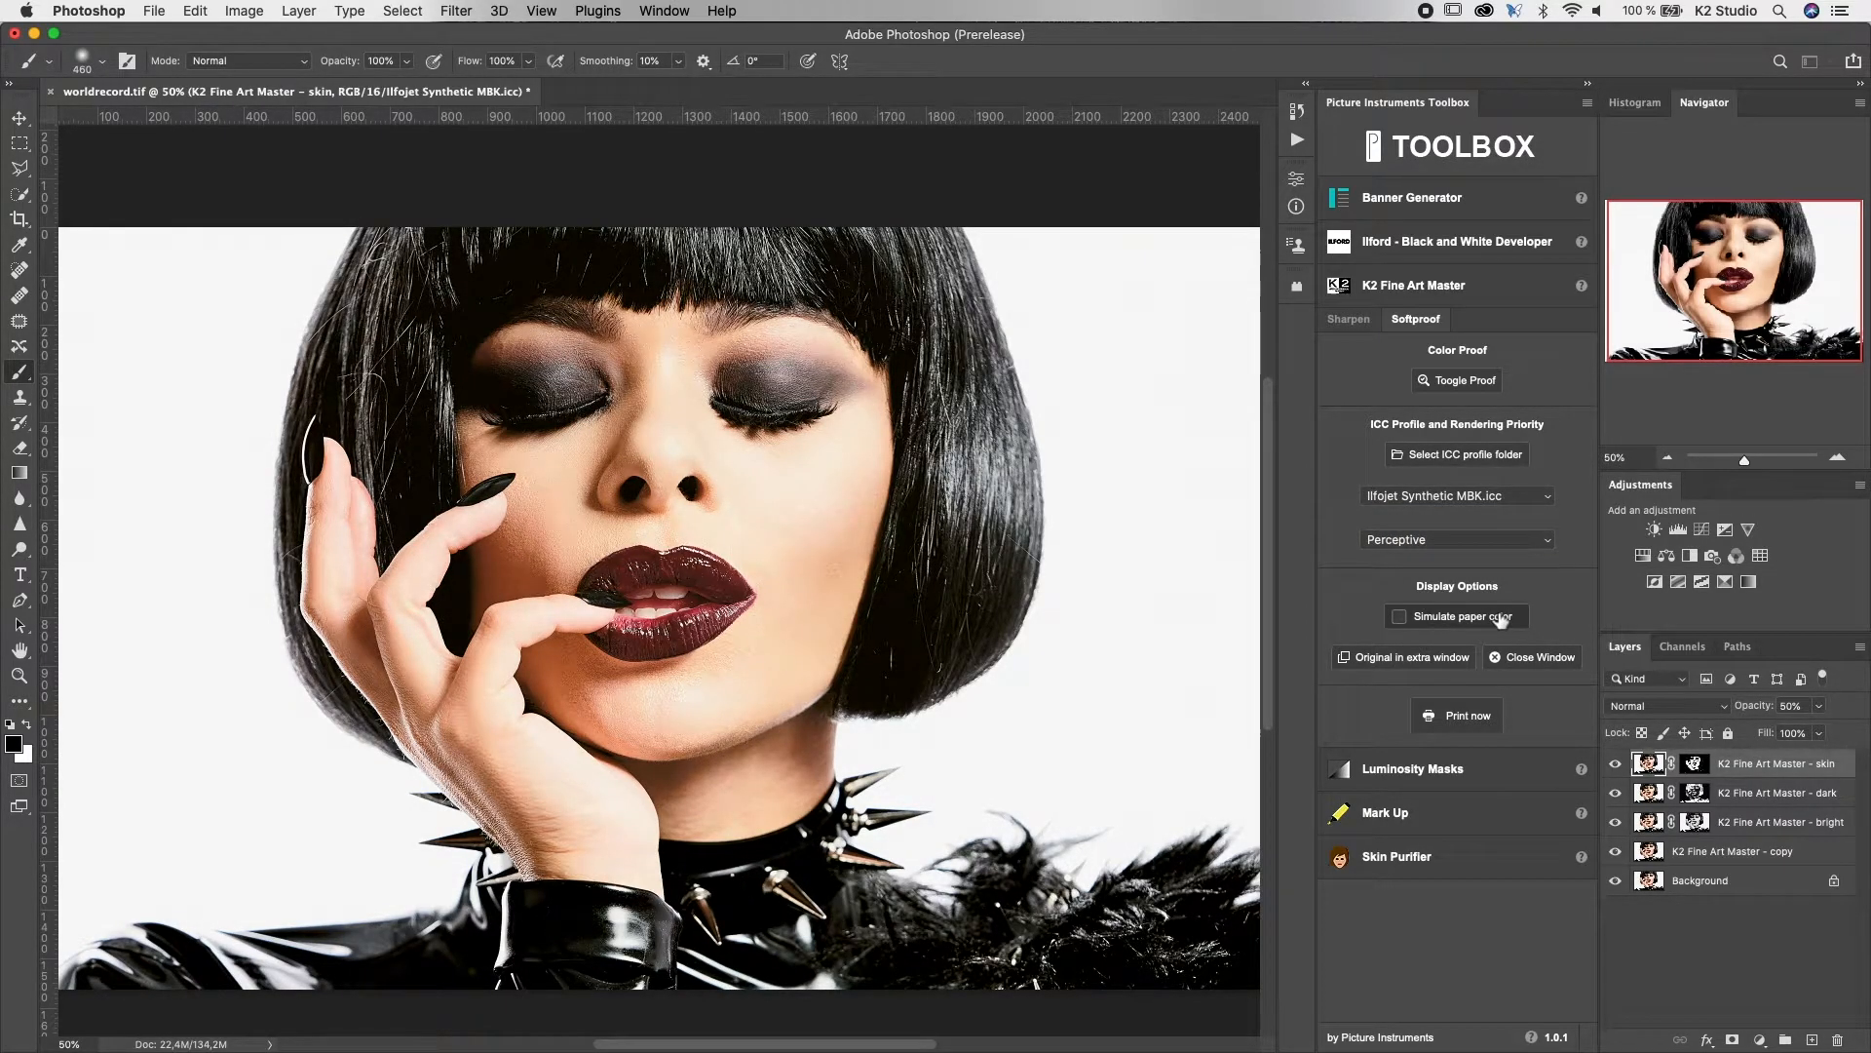
Simulate the paper color in the softproof and set the rendering priority to Absolutely Colorimetric
click(1400, 617)
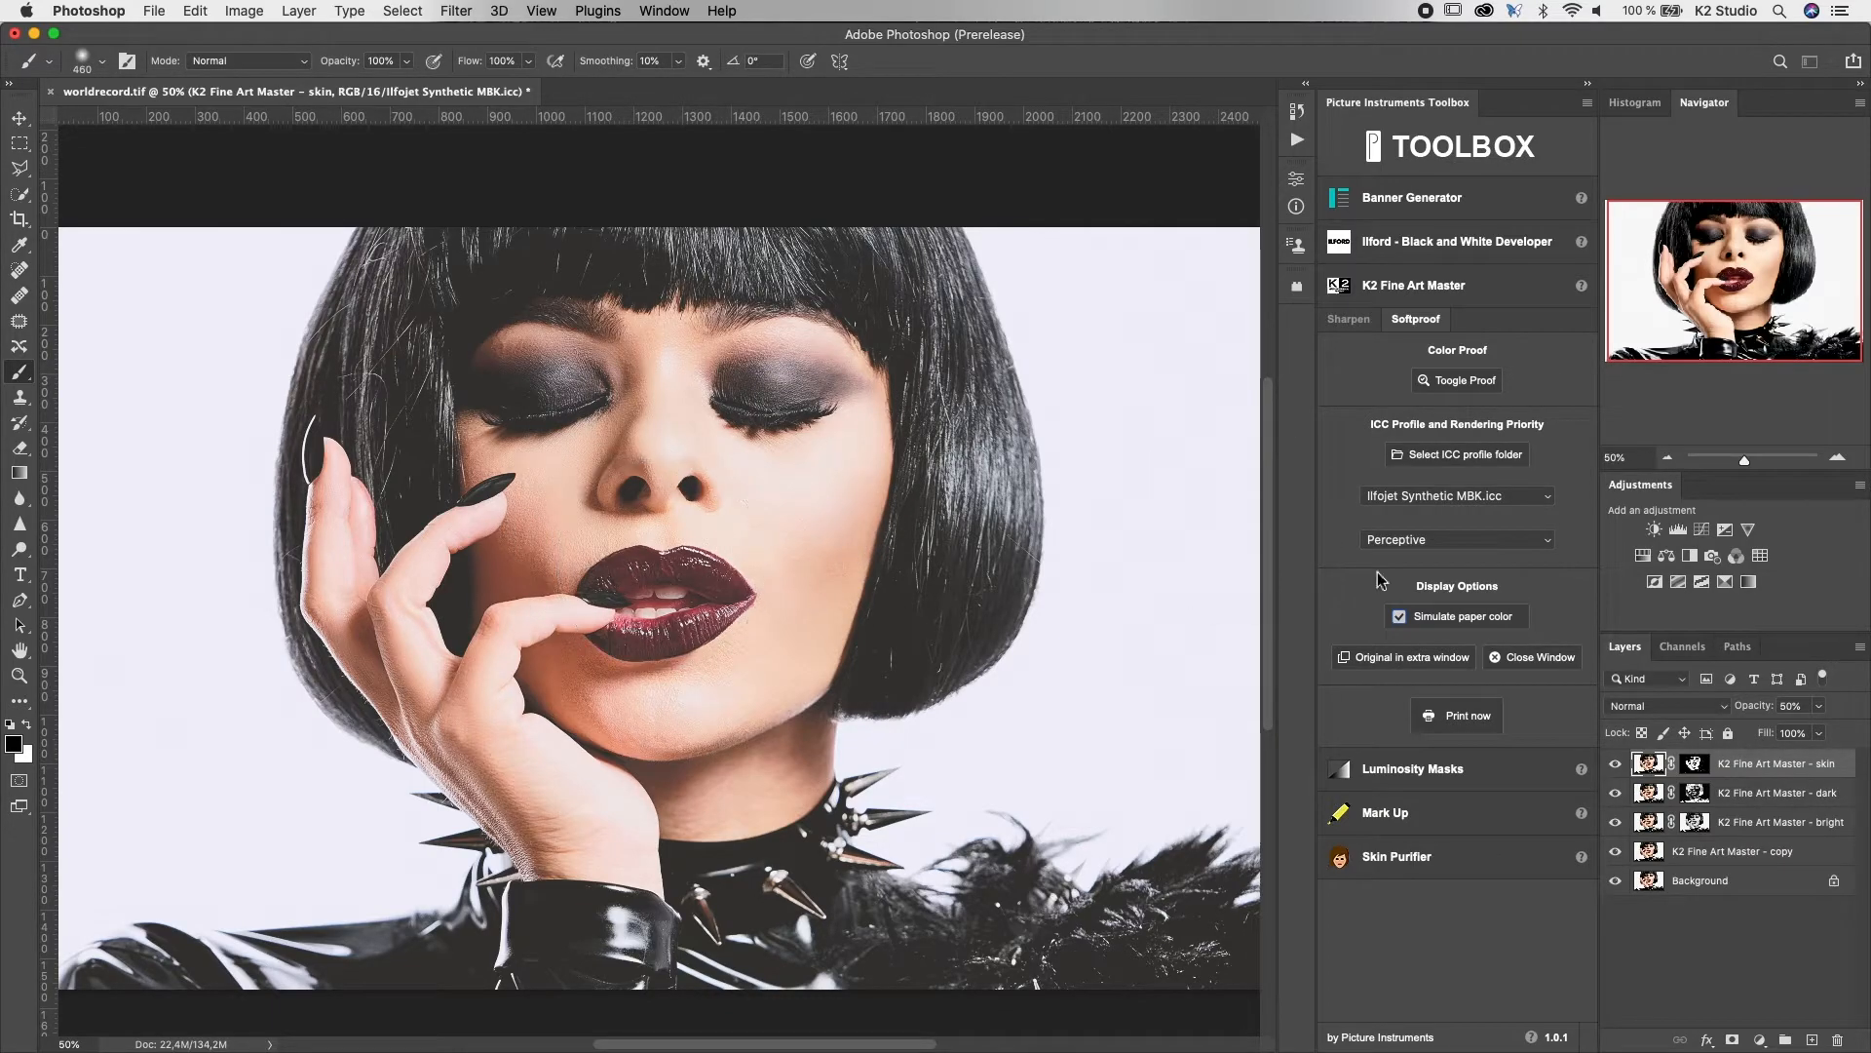
click(1446, 546)
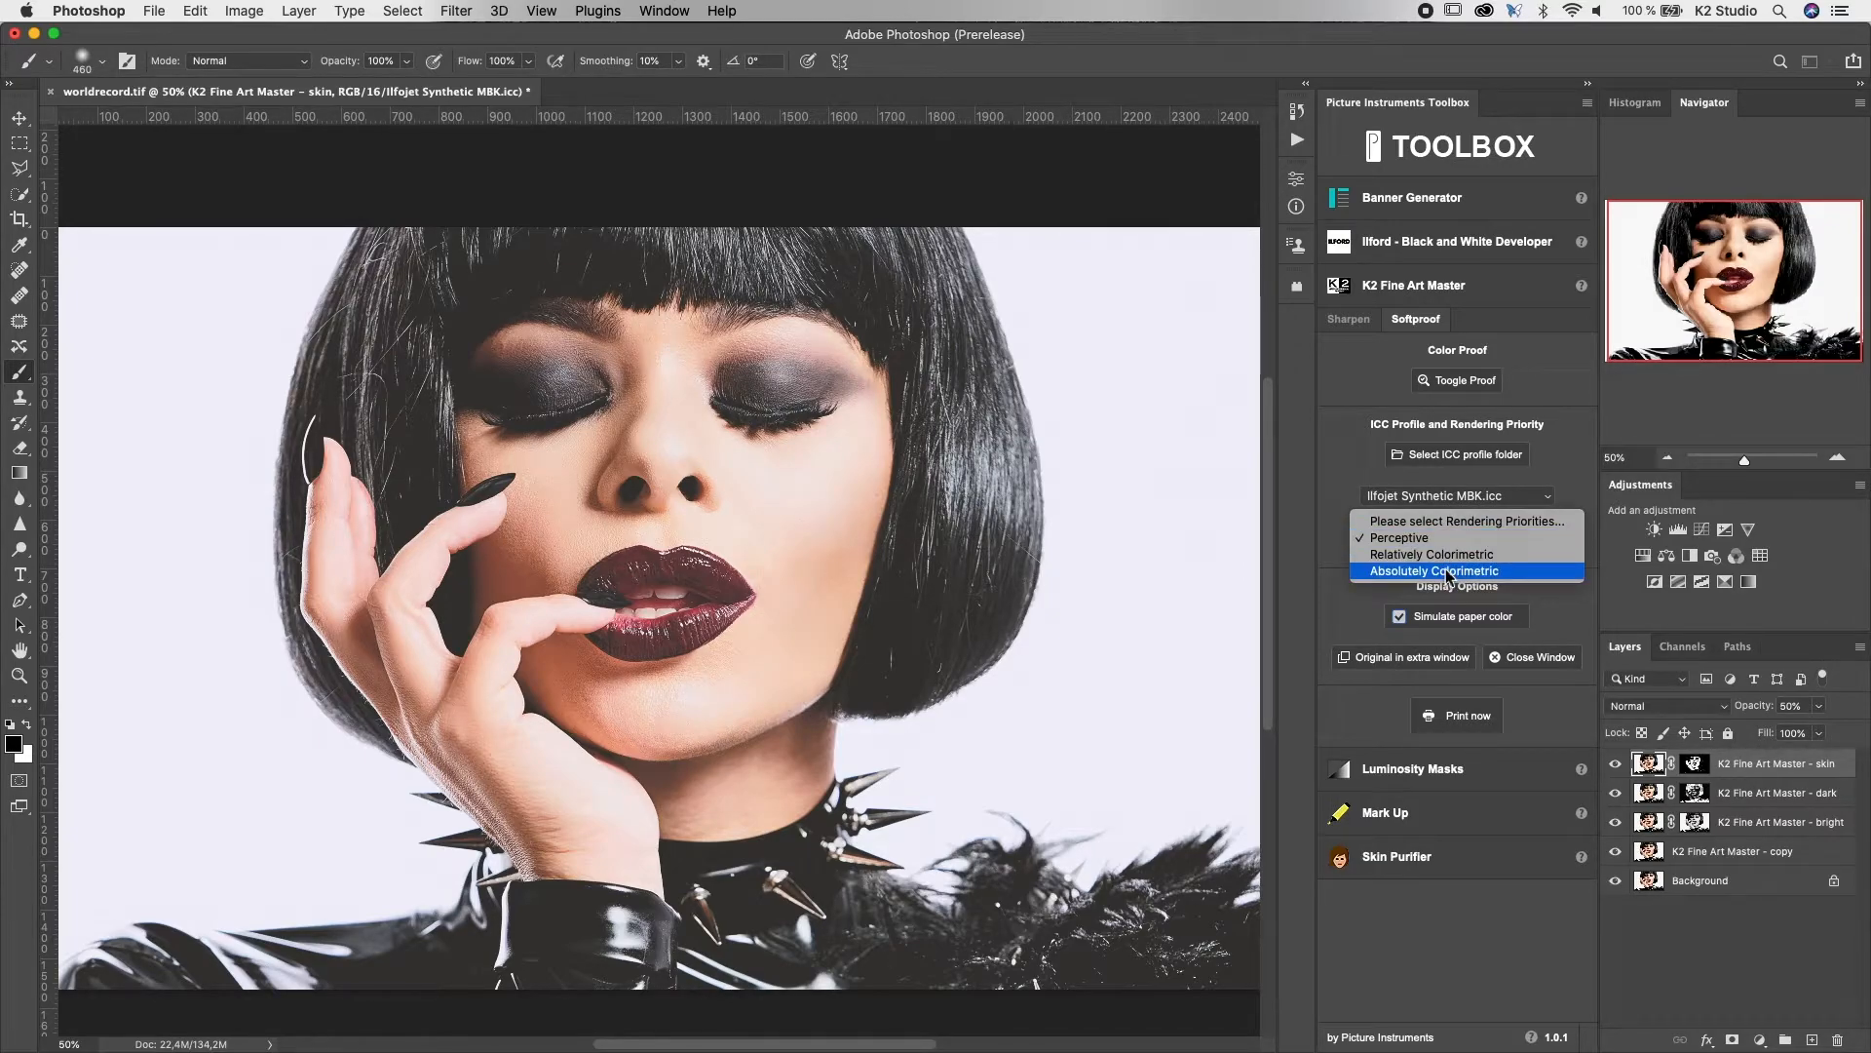
click(1447, 573)
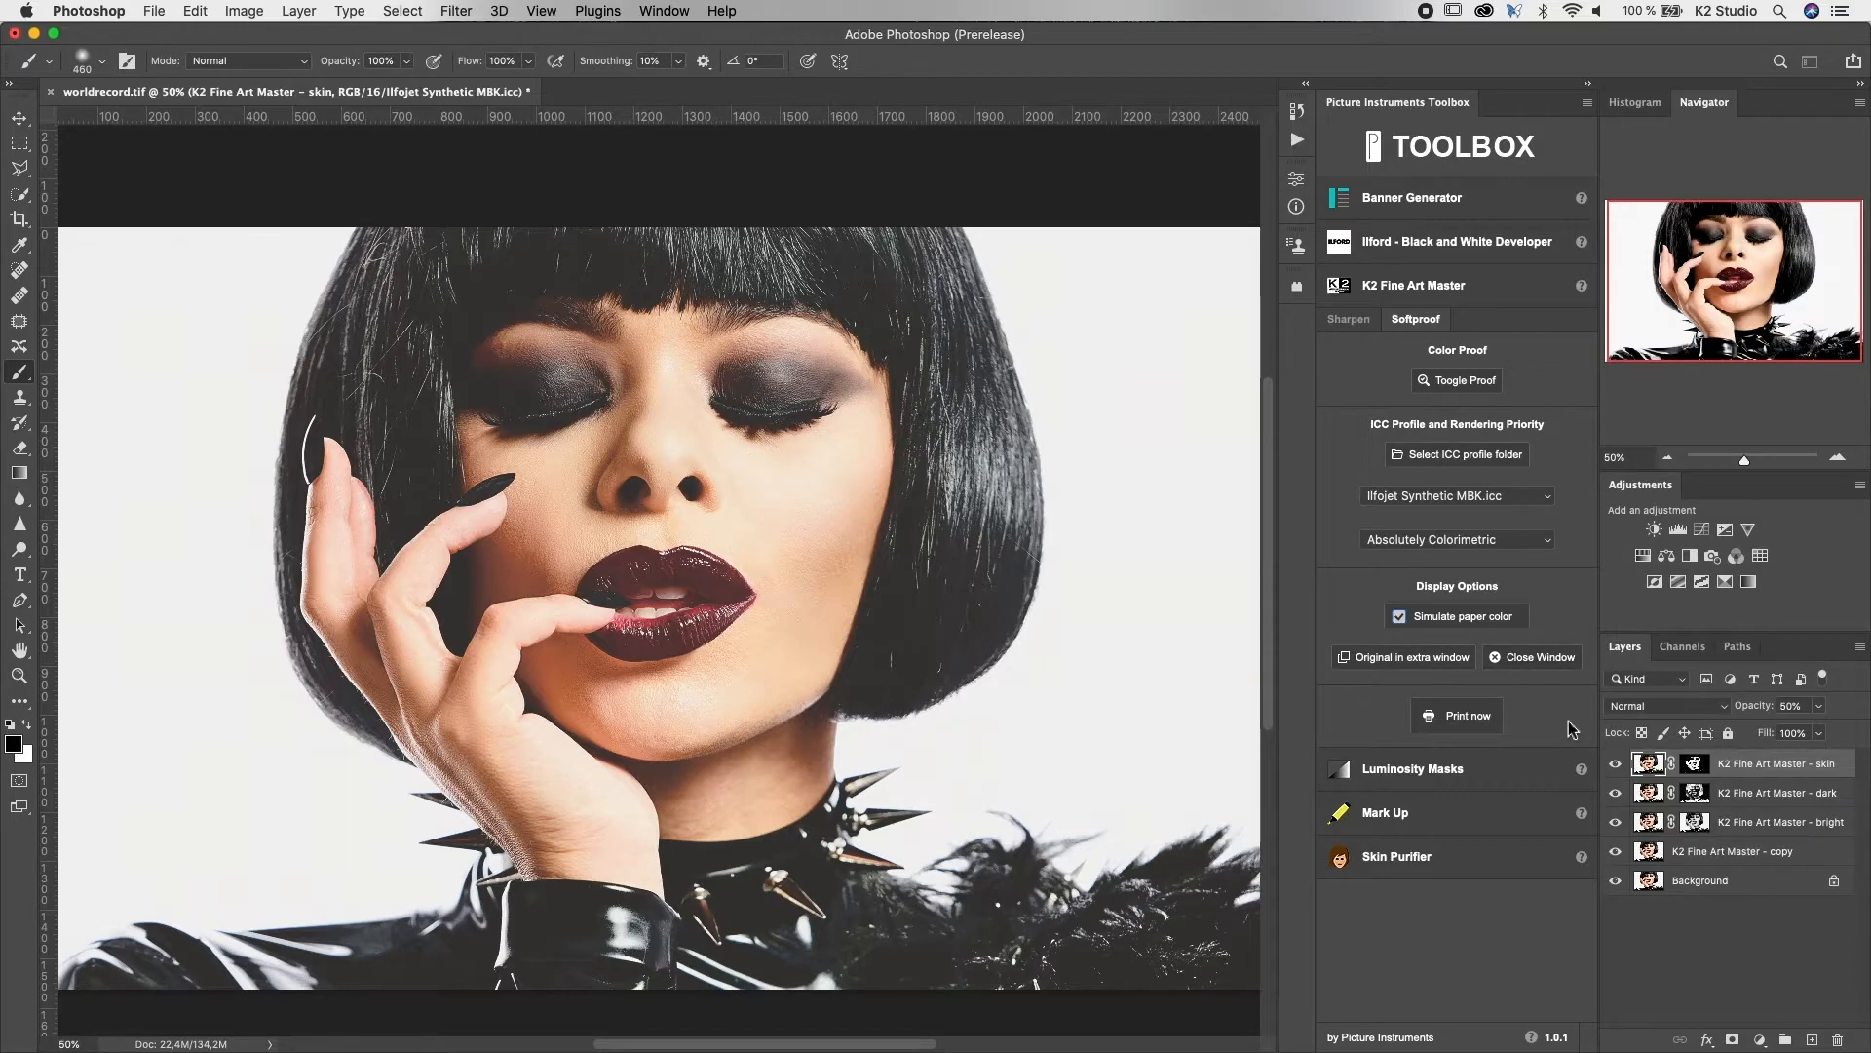
Check the print settings carried over from the Ilfojet Synthetic MBK softproof and close them without printing
click(1477, 718)
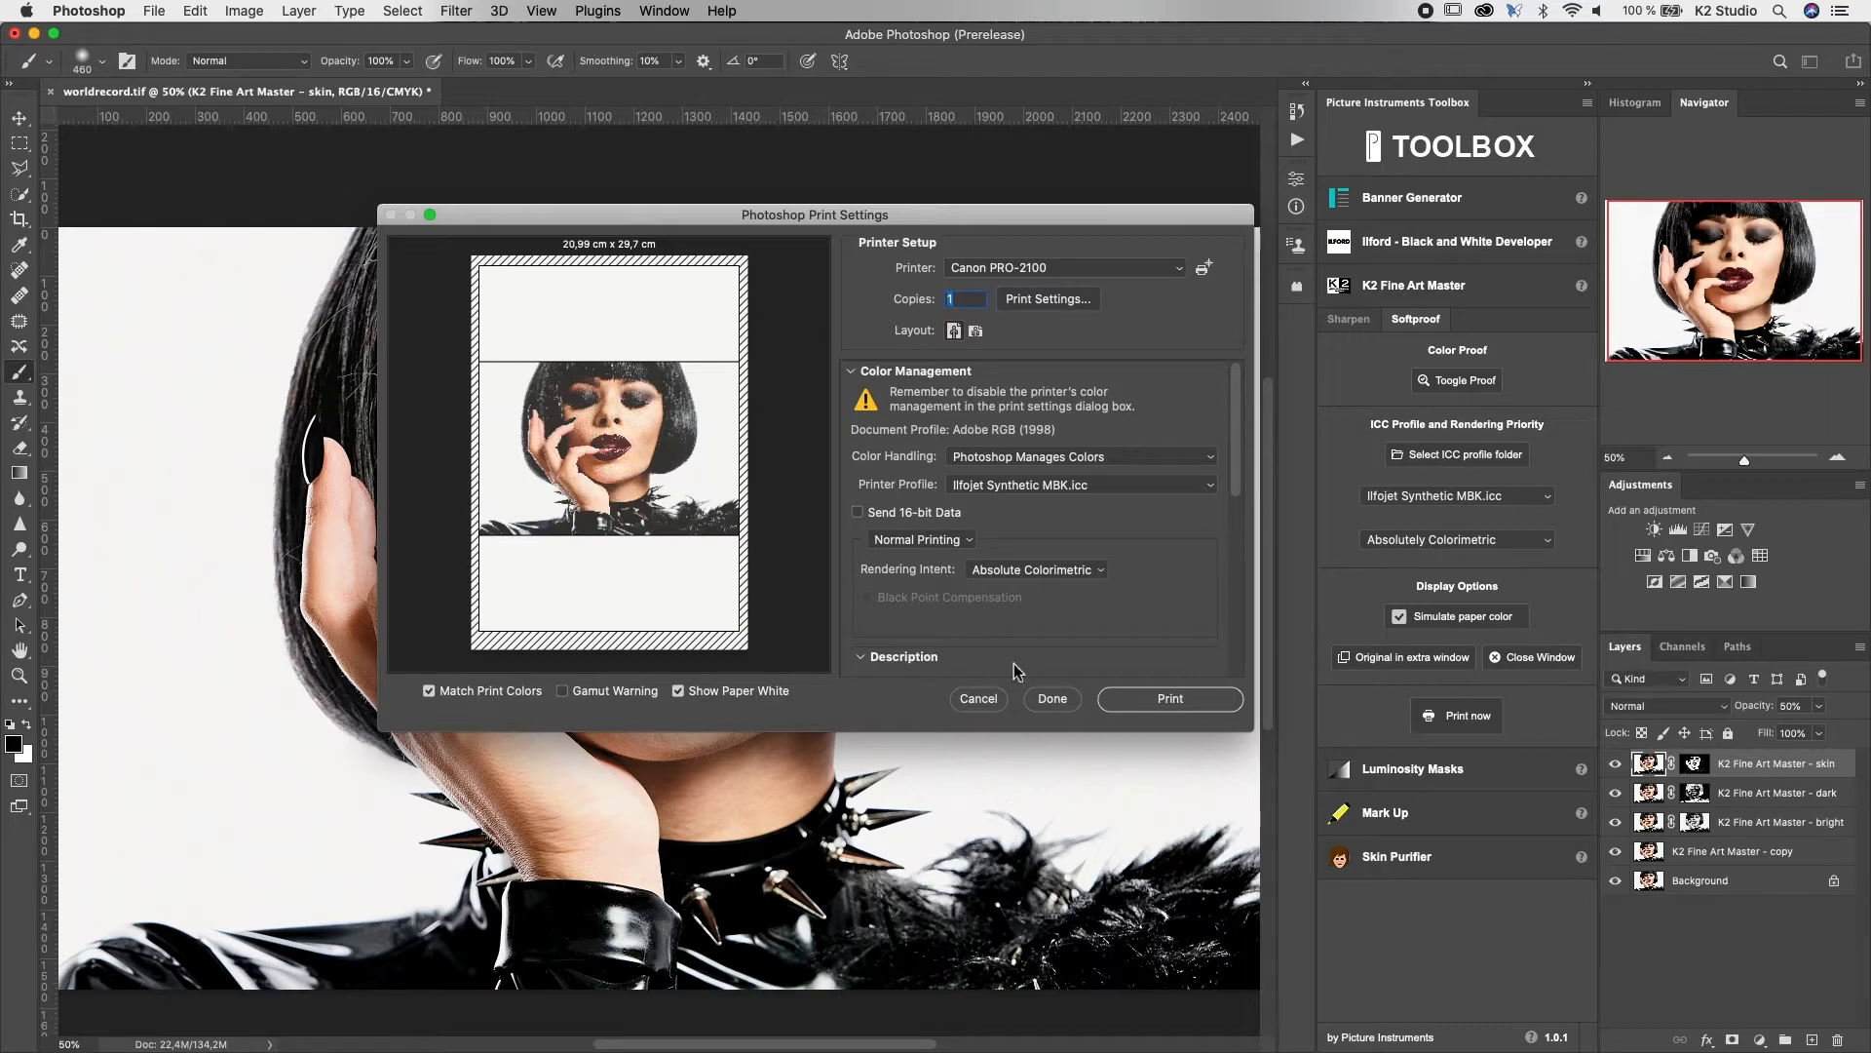
click(977, 698)
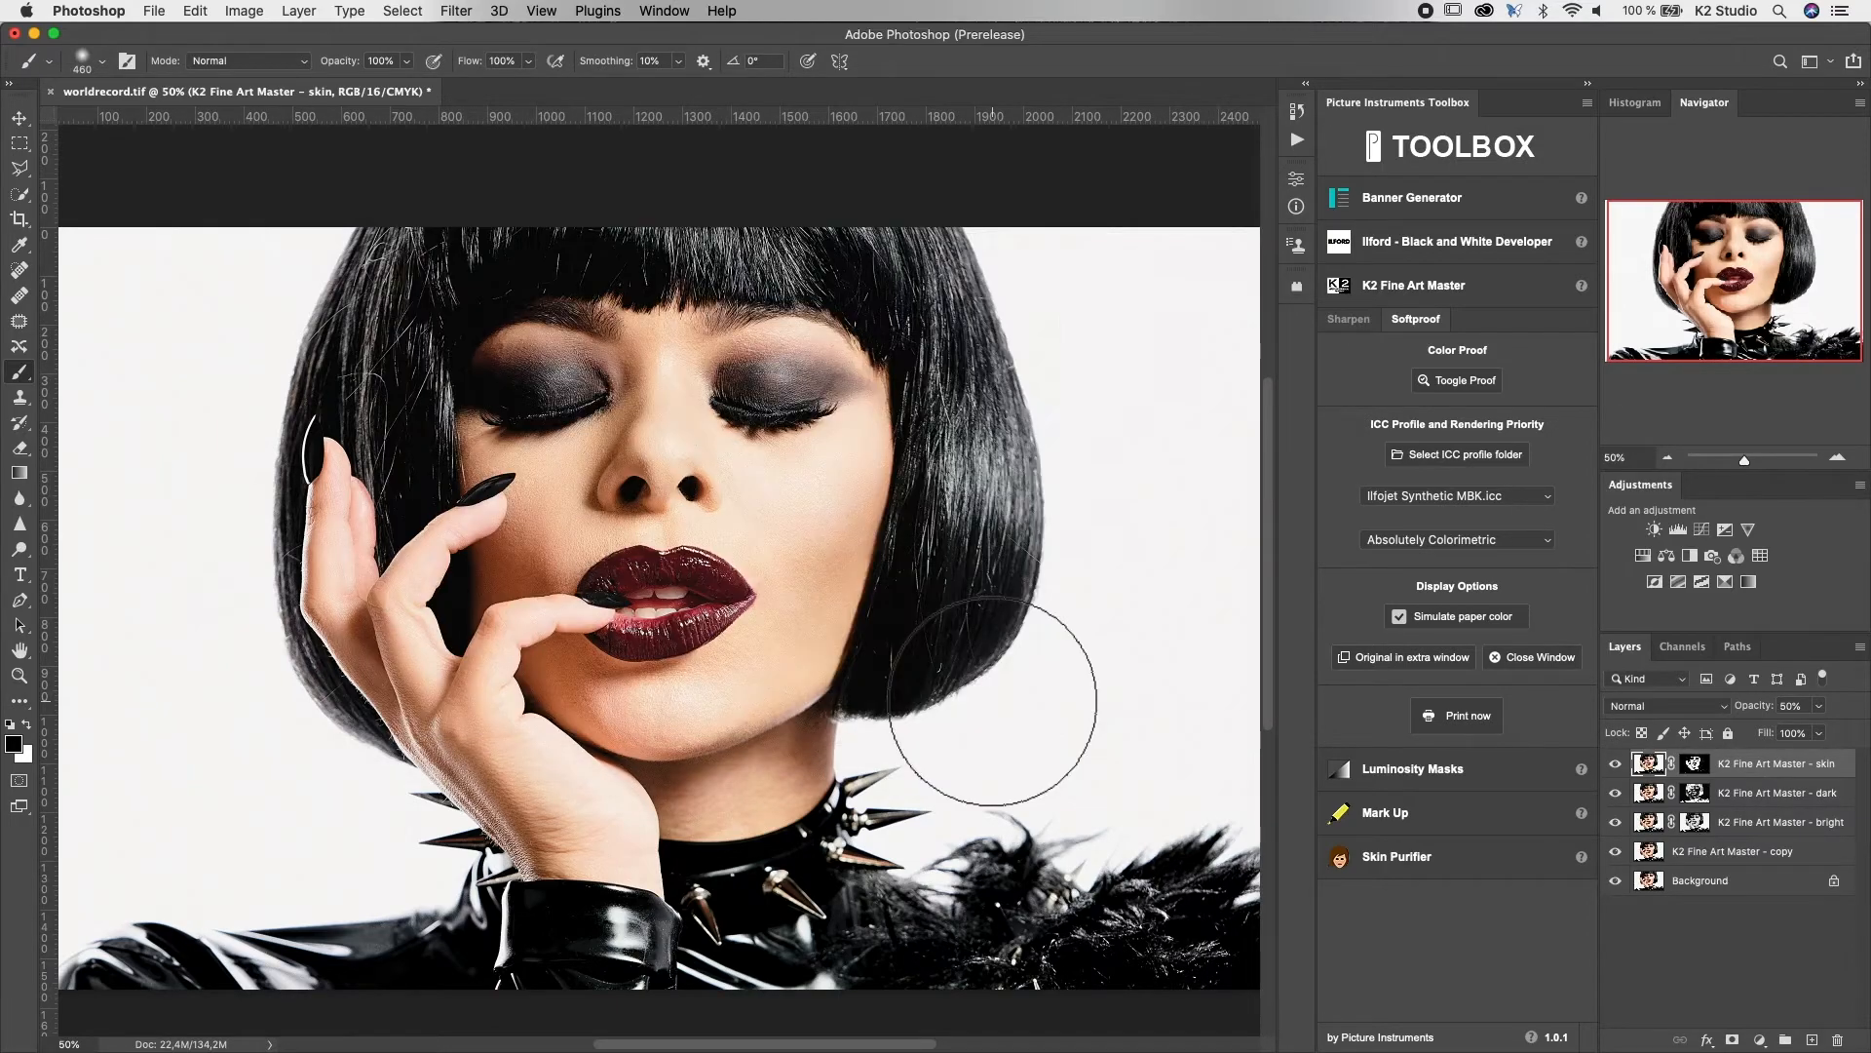